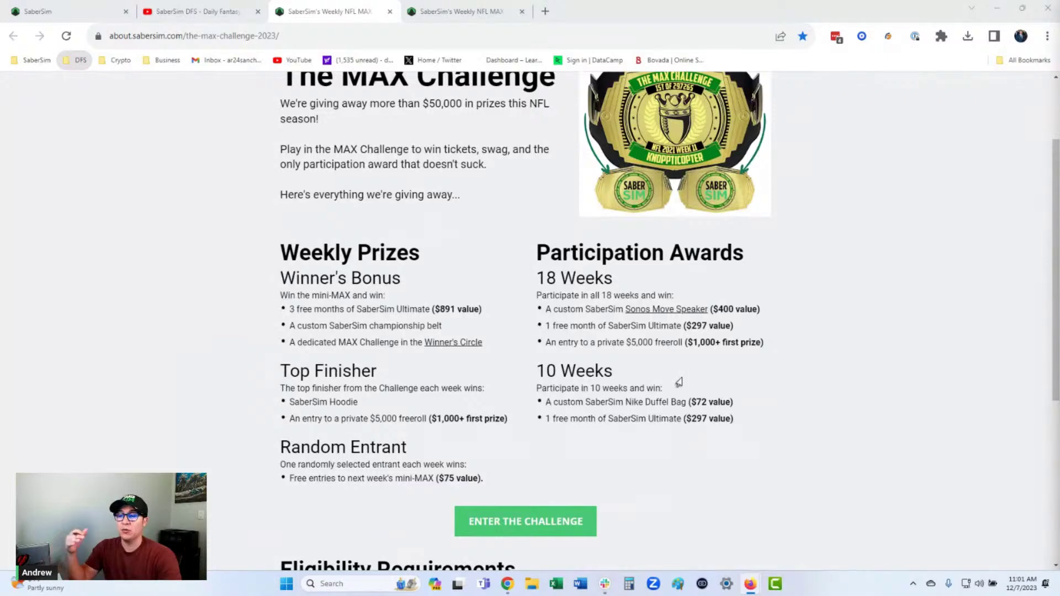
# Step: Review the prizes and eligibility requirements of the MAX Challenge, and open the OwnersBox MAX Challenge page
pyautogui.scroll(-3, 679, 381)
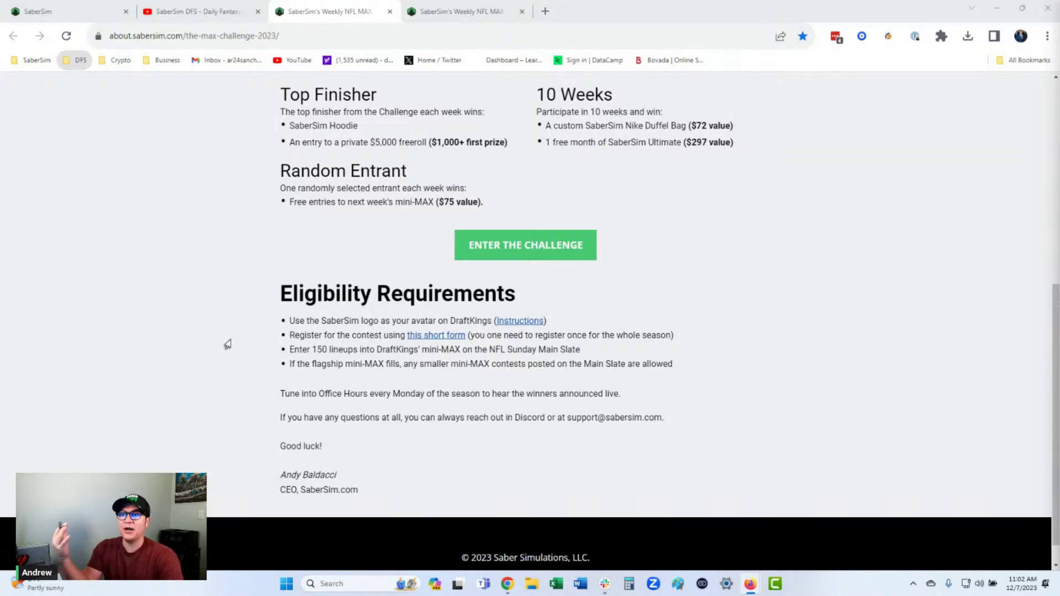
pyautogui.scroll(6, 226, 344)
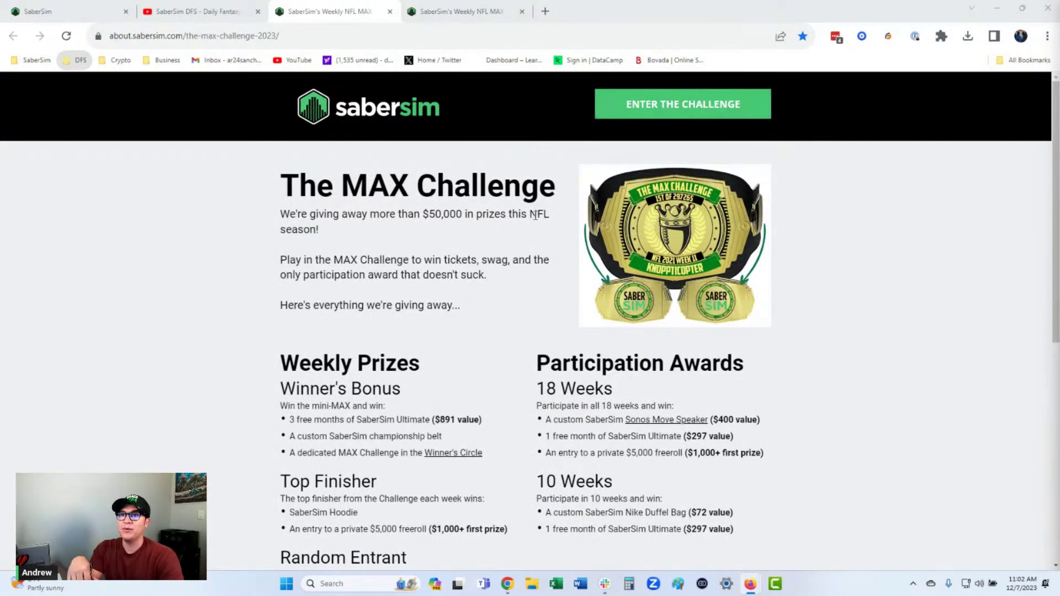
pyautogui.click(479, 6)
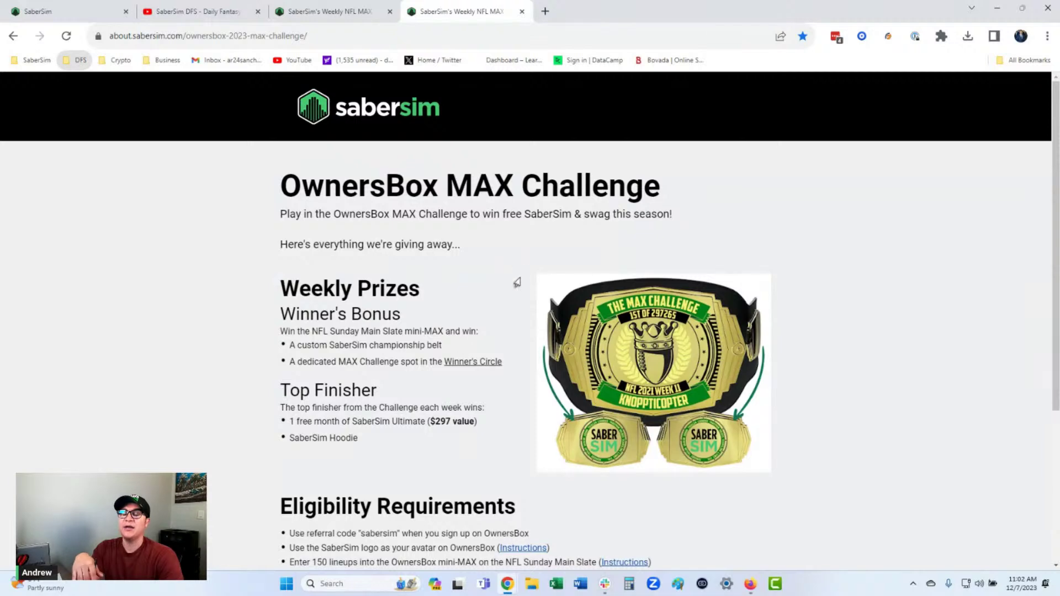
# Step: Switch to the SaberSim NBA build and set My Proj to 29 for Bruce Brown and 30 for Khris Middleton
pyautogui.click(69, 10)
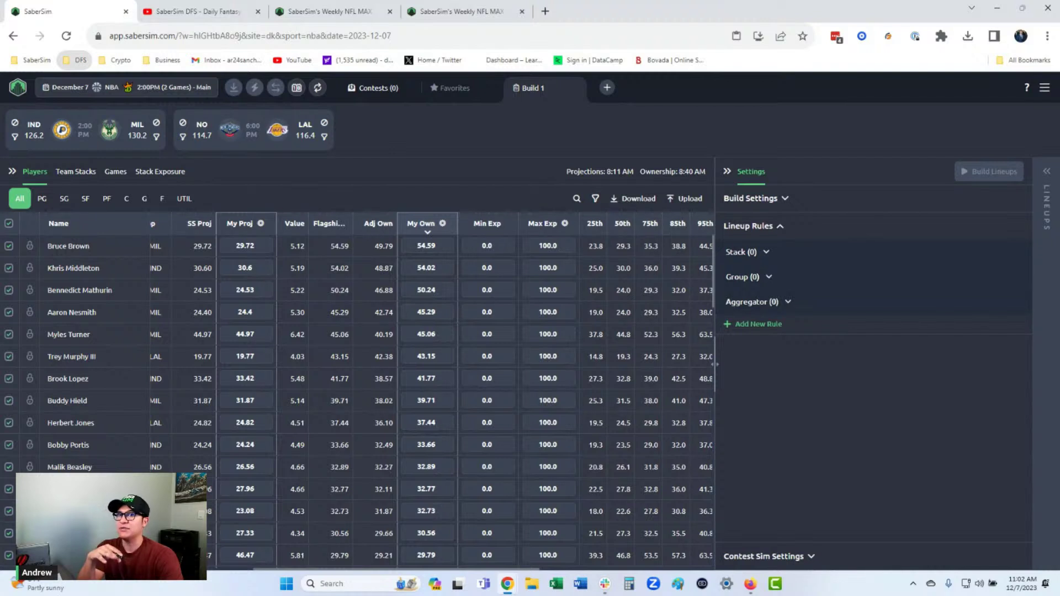
pyautogui.click(783, 203)
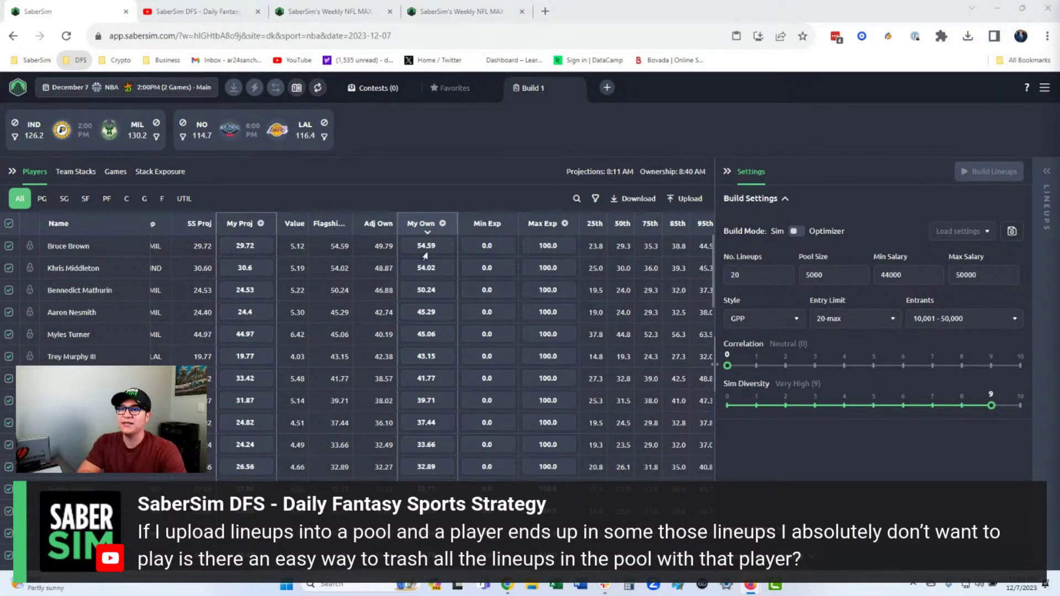
pyautogui.click(224, 248)
pyautogui.click(201, 245)
pyautogui.click(210, 245)
pyautogui.click(241, 173)
pyautogui.click(243, 265)
pyautogui.click(210, 268)
pyautogui.click(212, 268)
pyautogui.click(305, 188)
# Step: Set the pool size to 500 and build the lineups, stopping the build early
pyautogui.click(839, 276)
pyautogui.press('BackSpace')
pyautogui.click(973, 169)
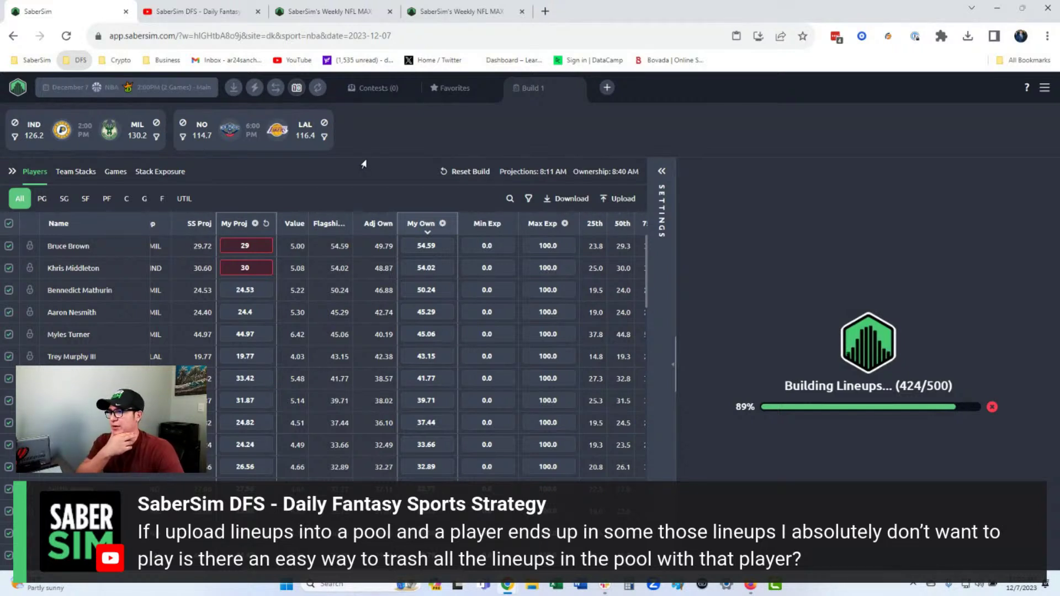
pyautogui.click(992, 407)
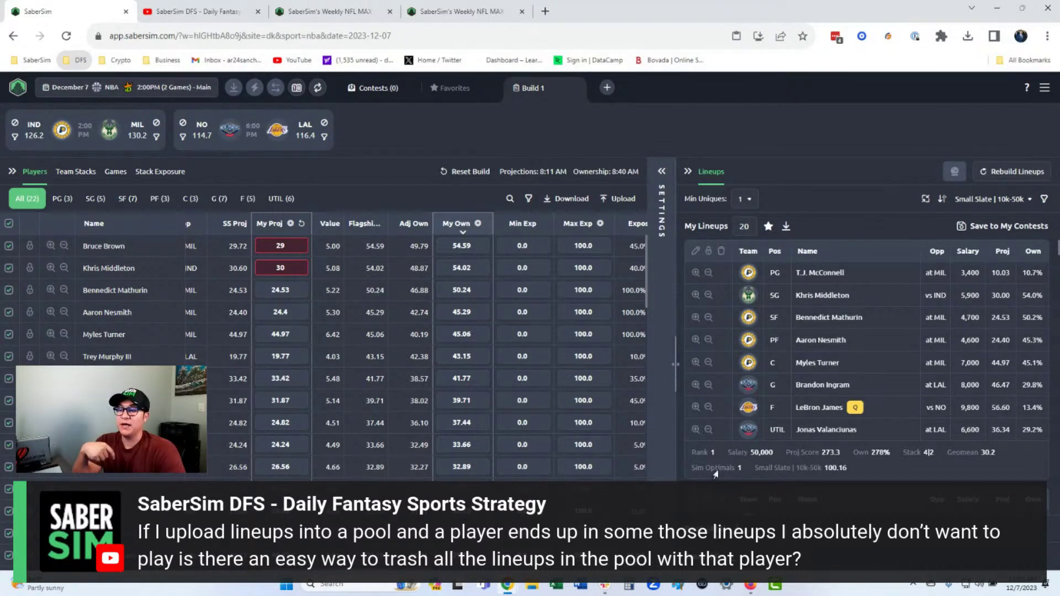
# Step: Set the number of lineups in My Lineups to 424
pyautogui.doubleClick(750, 227)
pyautogui.write('424')
pyautogui.press('Return')
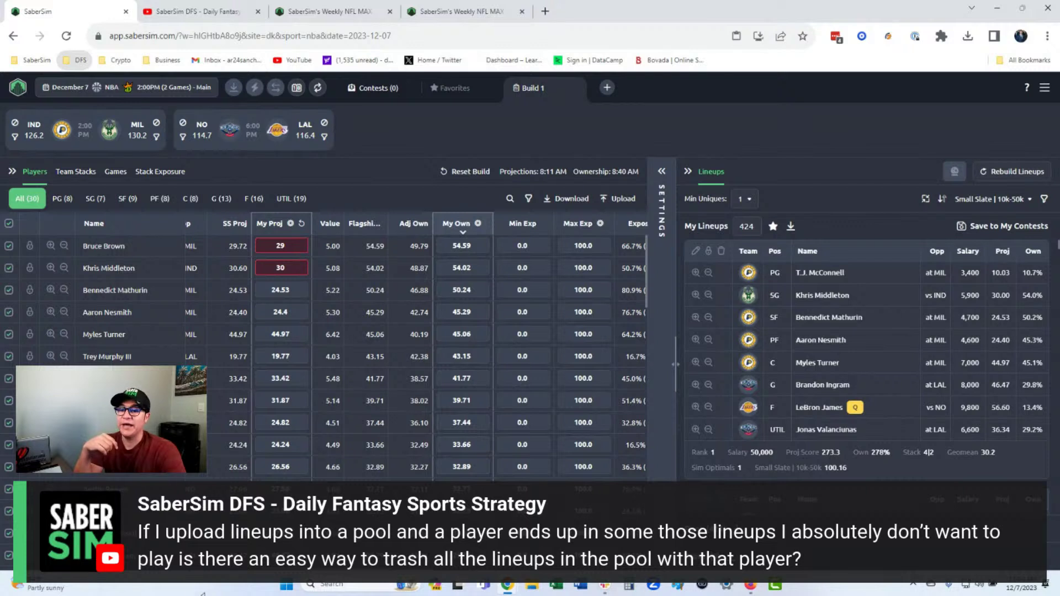
# Step: Filter the lineups to those containing Brook Lopez and send all of them to the trash
pyautogui.hscroll(3, 414, 342)
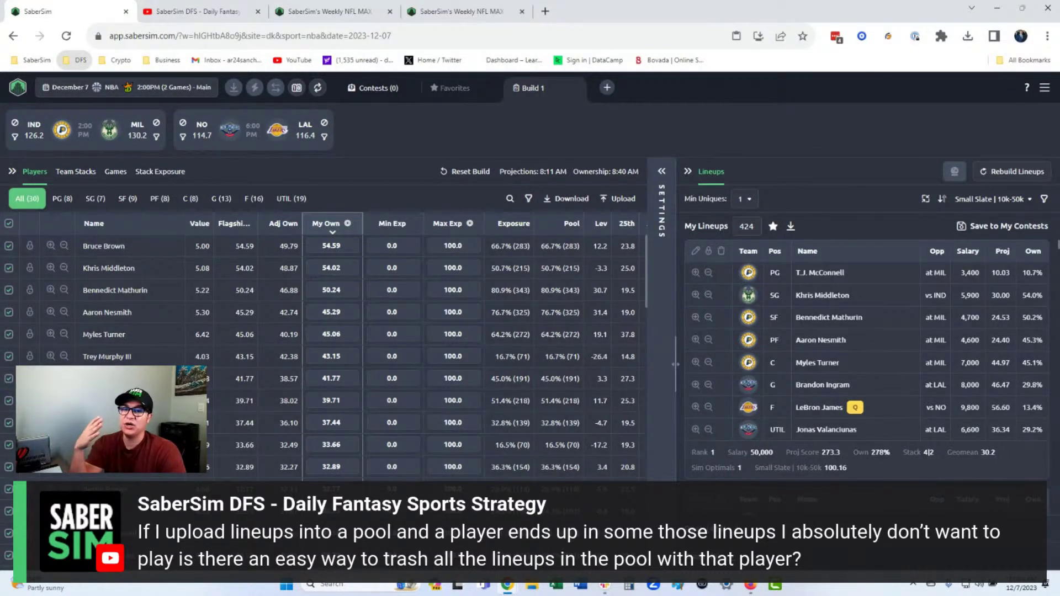
pyautogui.click(51, 378)
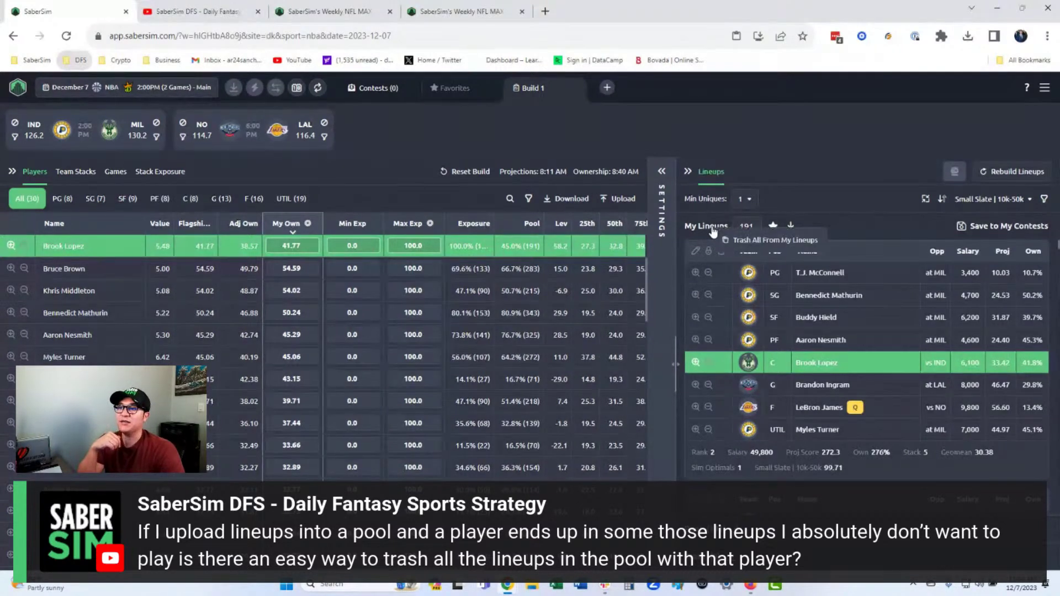
pyautogui.click(755, 241)
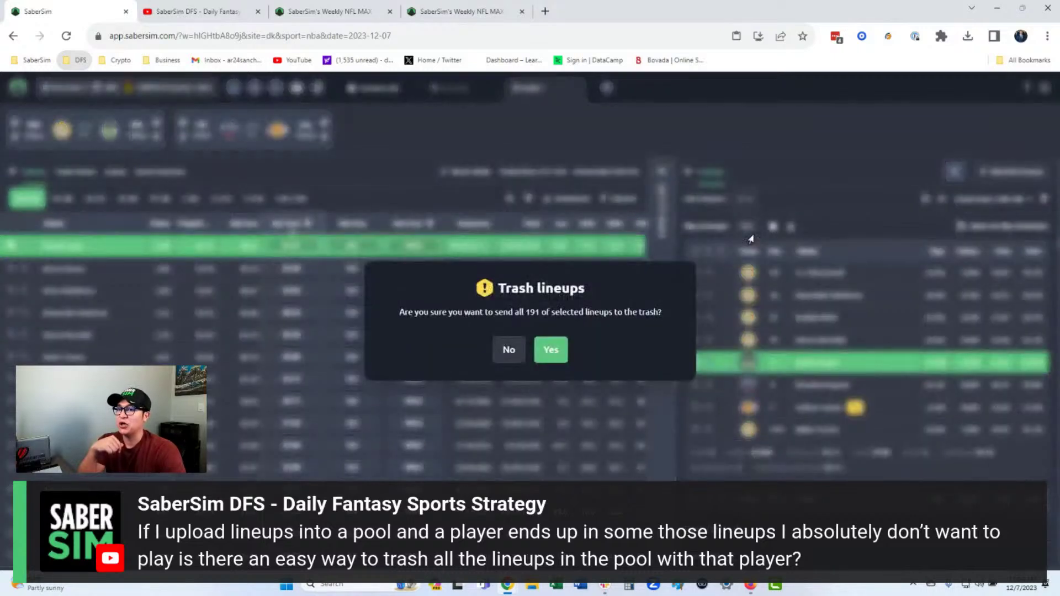
pyautogui.click(551, 350)
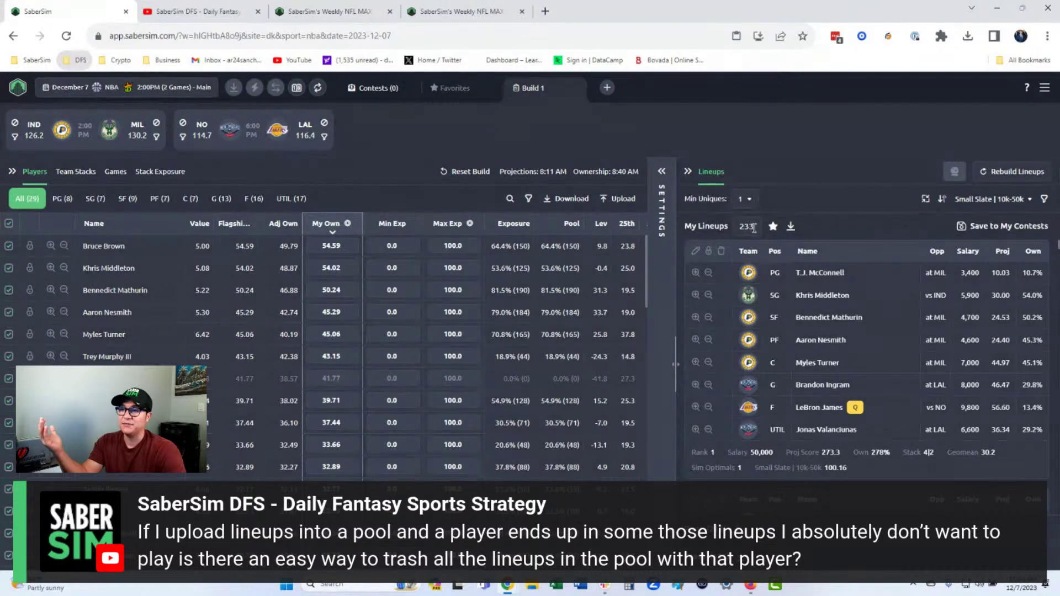
# Step: Set the number of lineups in My Lineups to 20
pyautogui.moveTo(755, 226); pyautogui.dragTo(649, 230)
pyautogui.write('20')
pyautogui.press('Return')
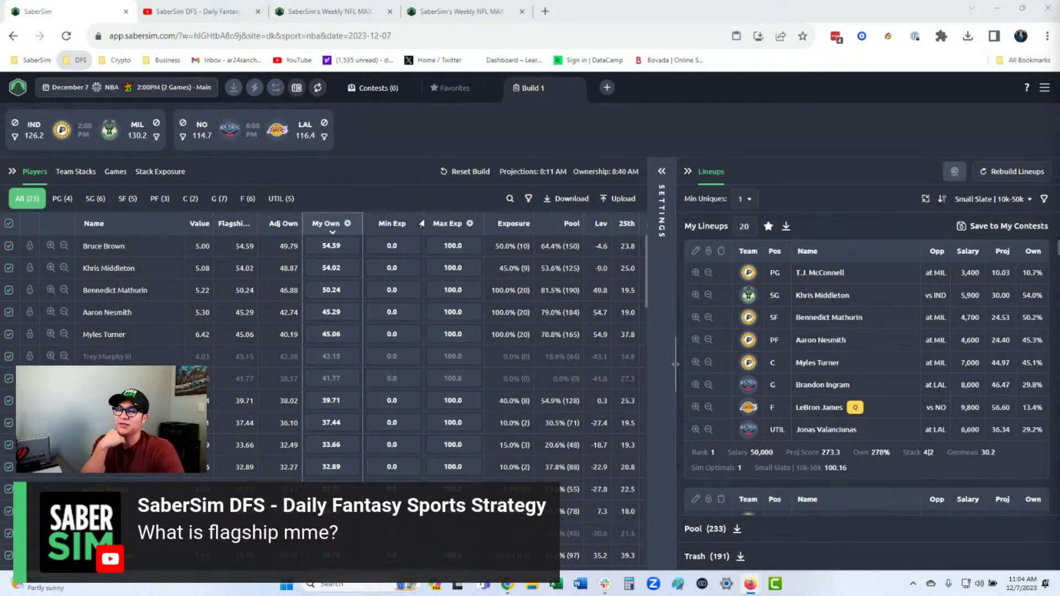
# Step: Create a new NBA build and widen the Flagship MME ownership column so its full heading shows
pyautogui.click(605, 94)
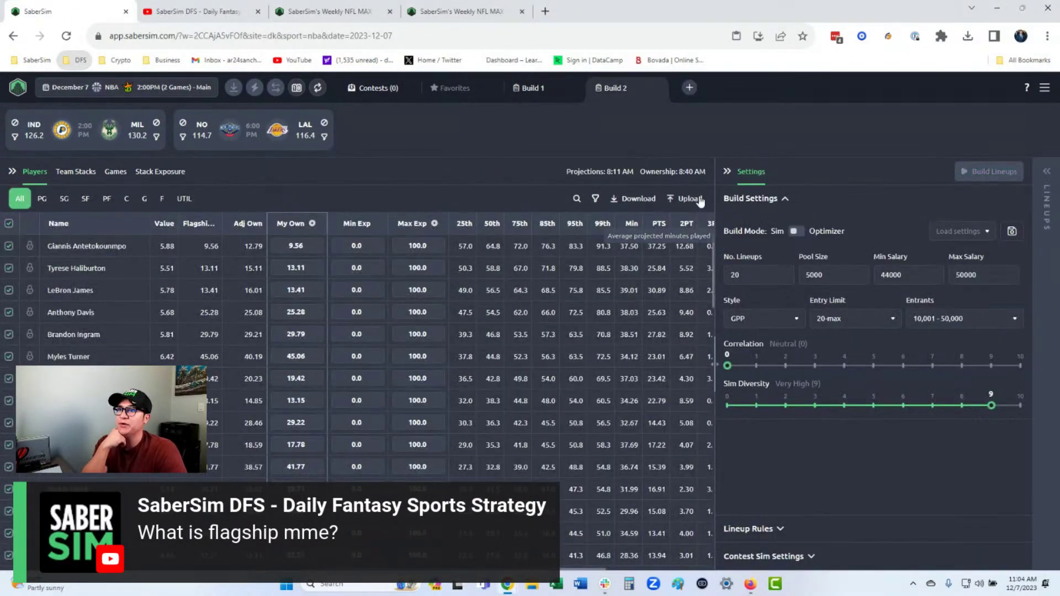
pyautogui.click(726, 171)
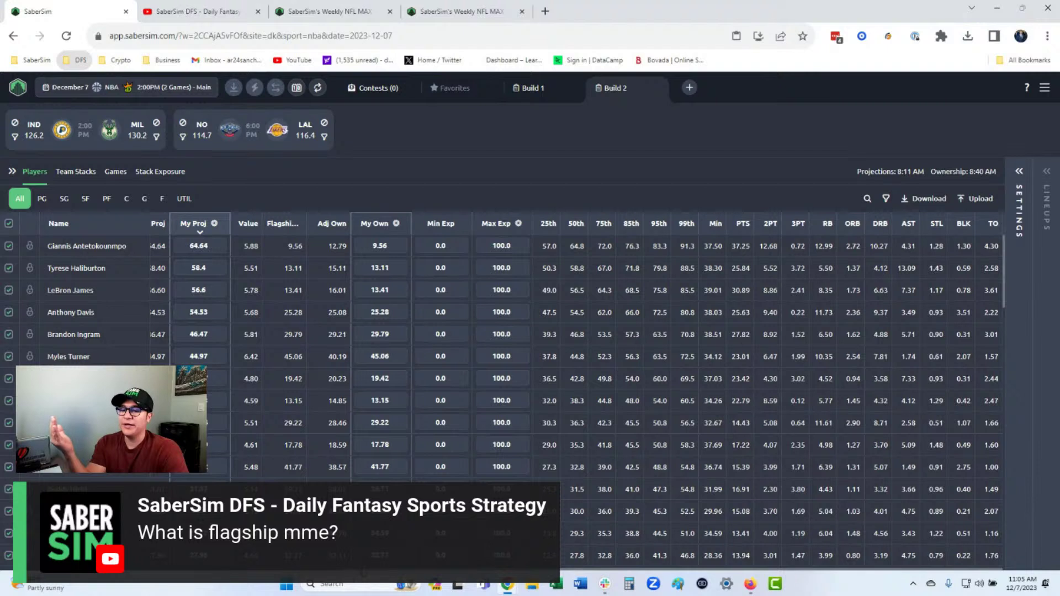
pyautogui.hscroll(-5, 578, 392)
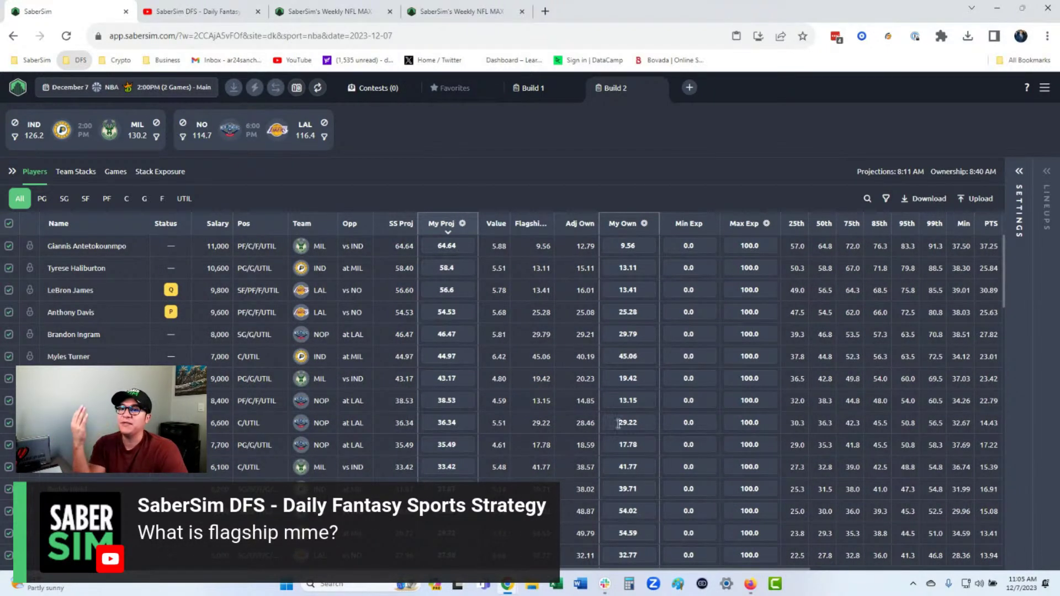
pyautogui.doubleClick(555, 227)
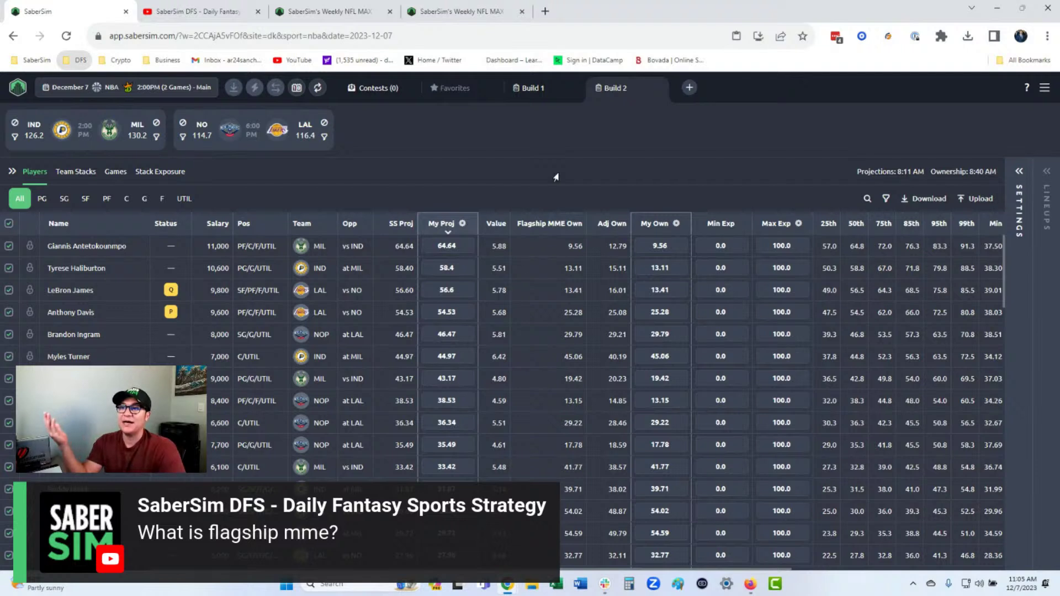
# Step: Review the SaberSim ownership types offered for My Own without changing the selection
pyautogui.click(676, 223)
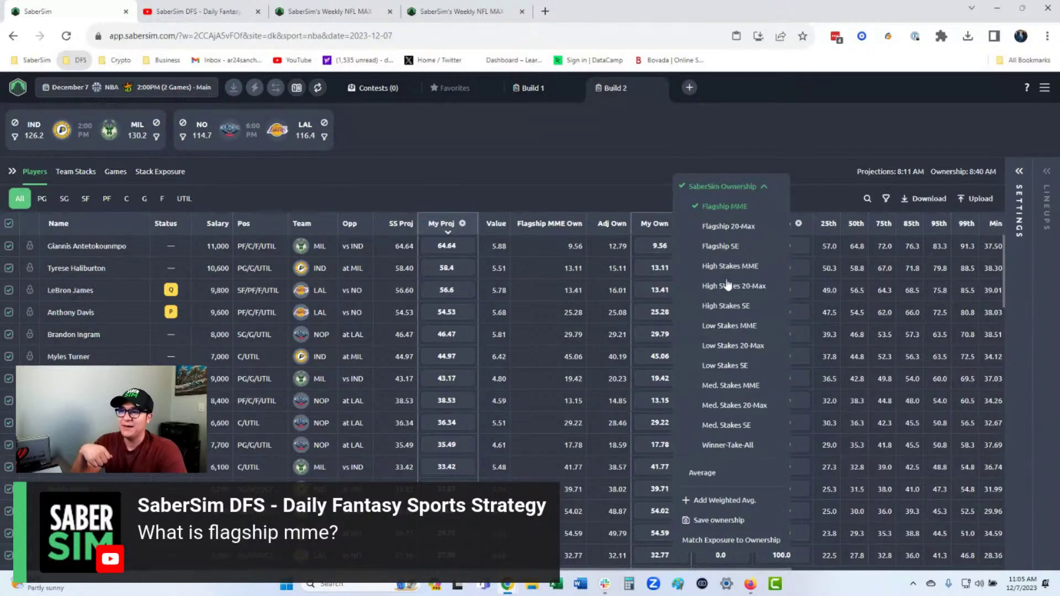
pyautogui.click(627, 178)
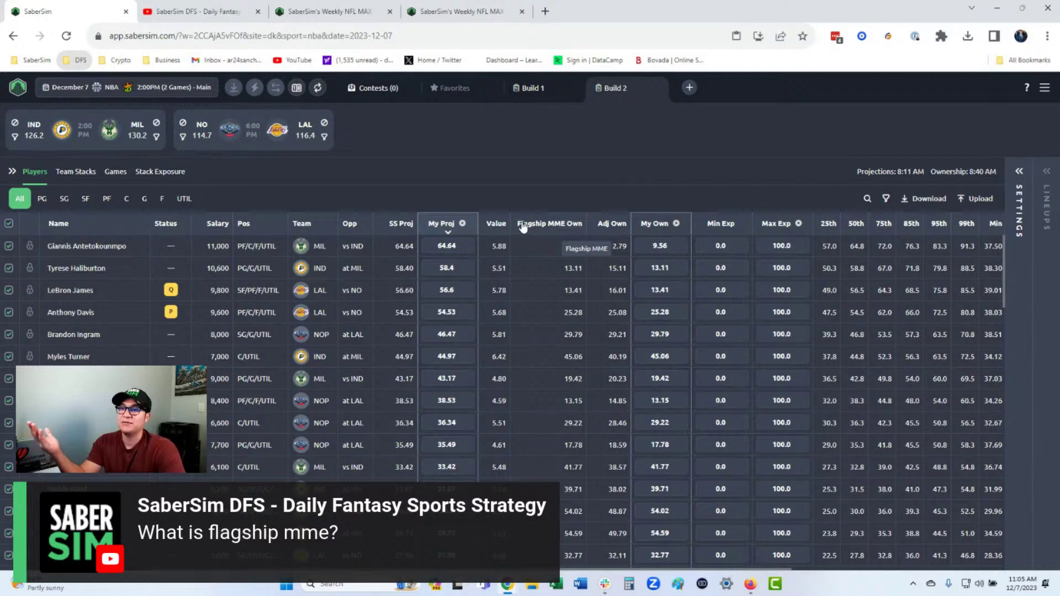
pyautogui.click(676, 224)
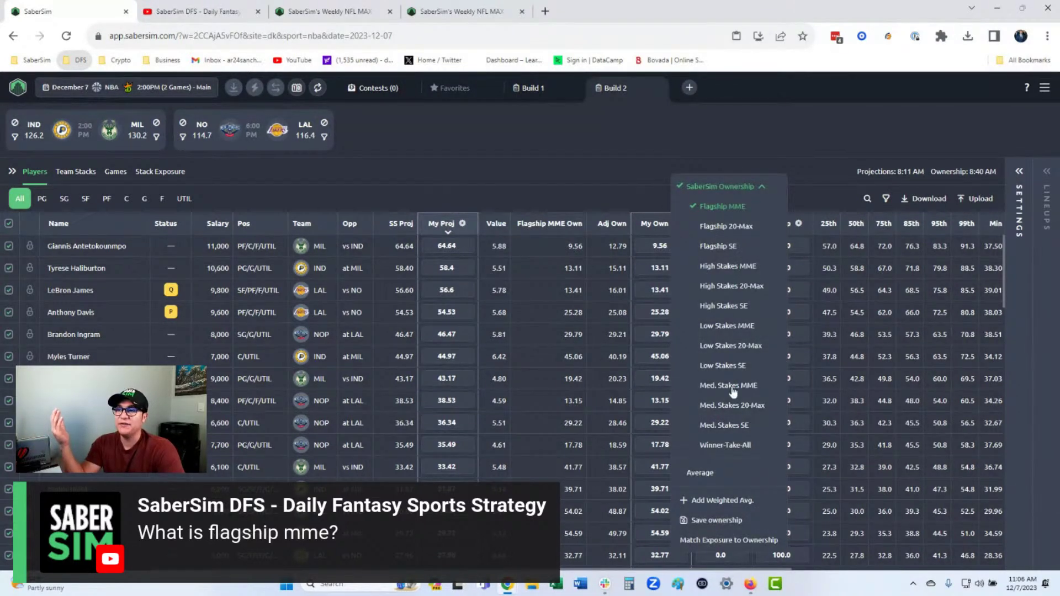
pyautogui.click(618, 139)
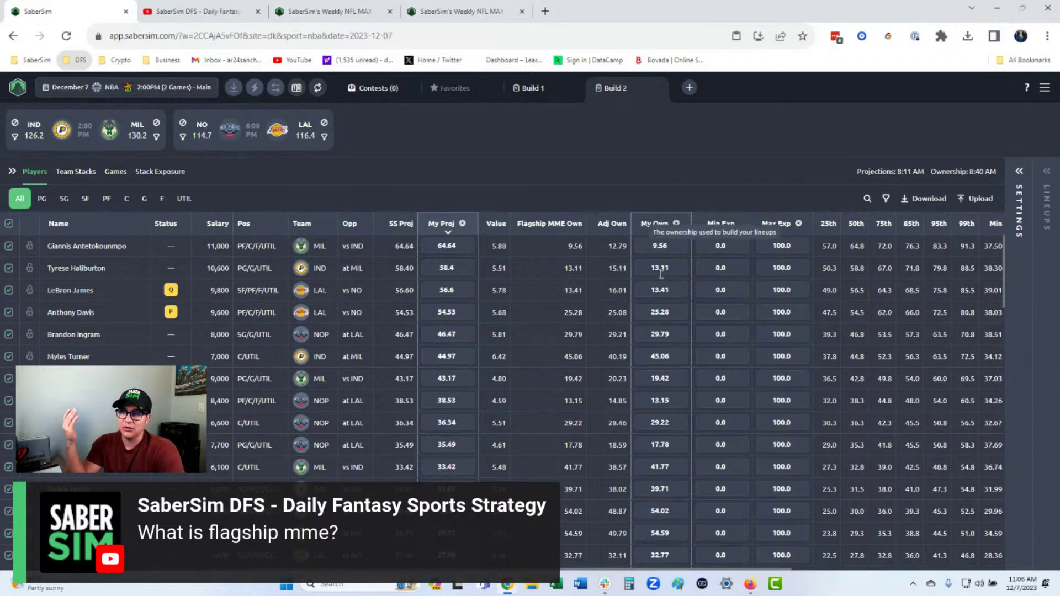
# Step: Set the My Own ownership source to Low Stakes SE
pyautogui.click(679, 226)
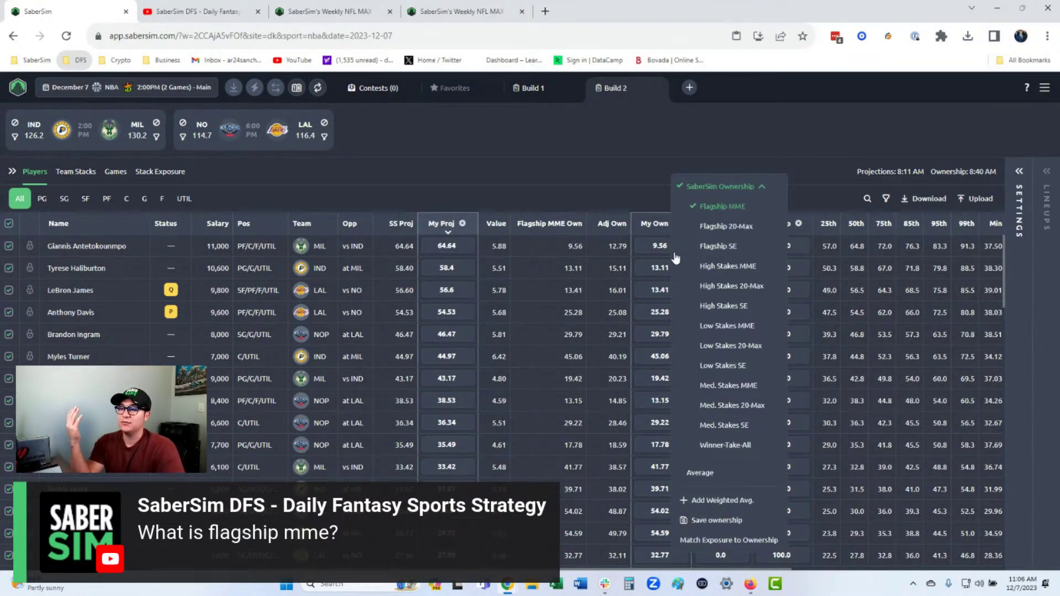
pyautogui.click(739, 371)
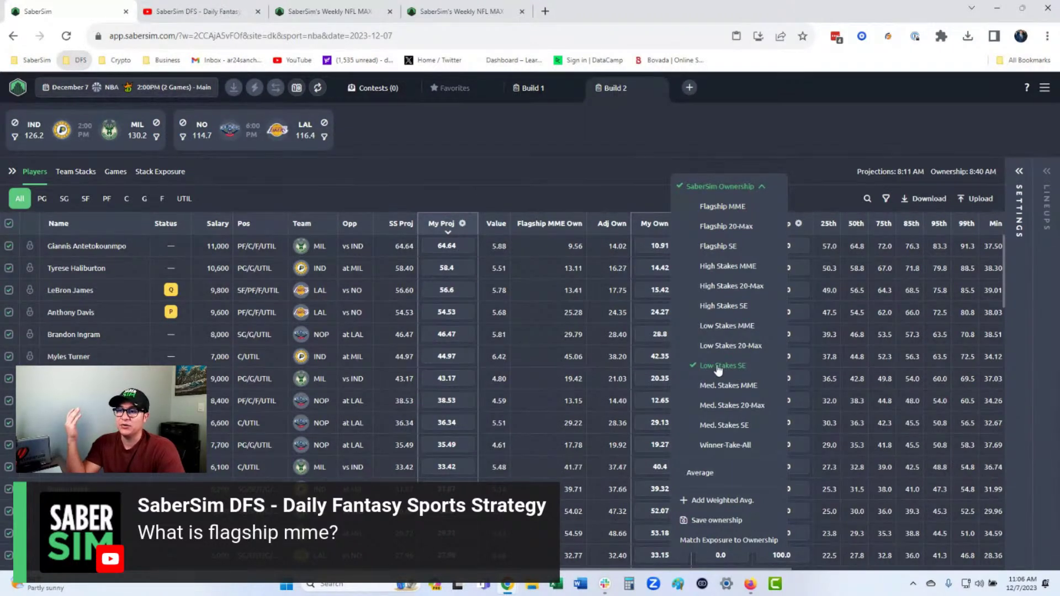
pyautogui.click(593, 164)
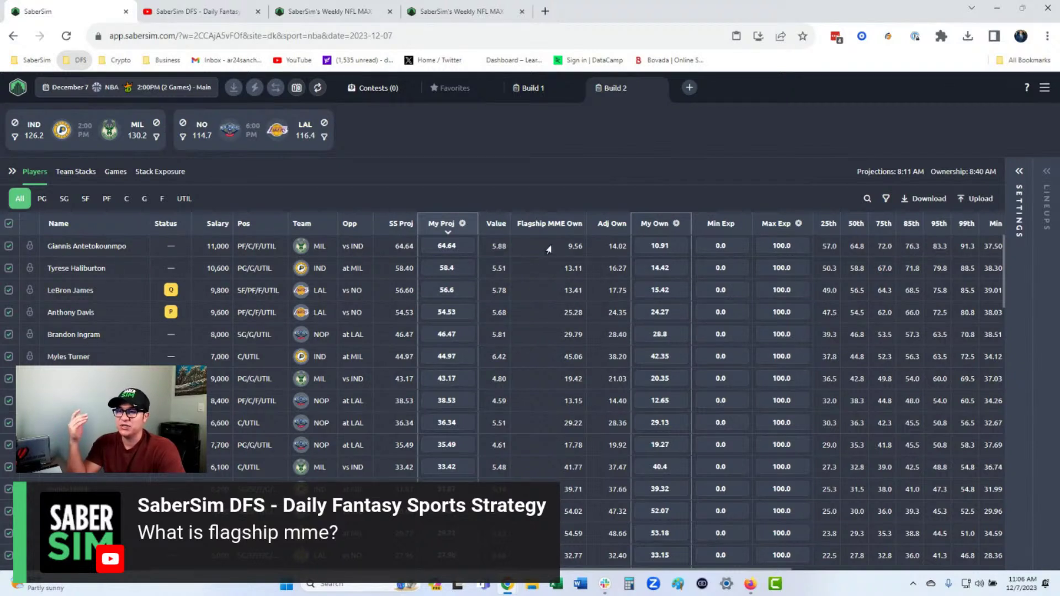
pyautogui.click(675, 223)
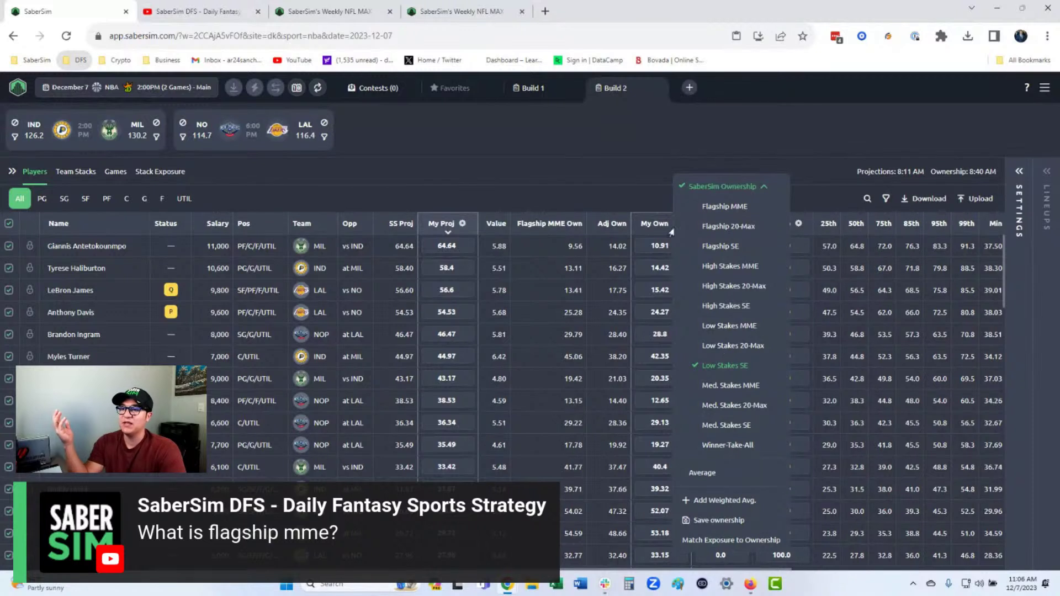
pyautogui.click(608, 159)
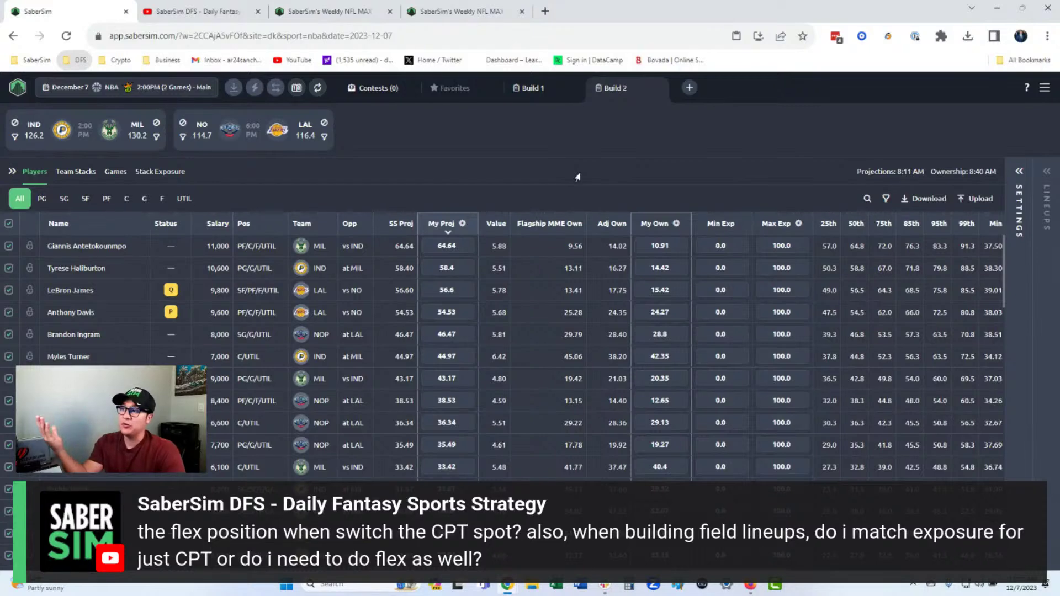
# Step: Load the DraftKings NFL showdown slate CIN vs JAX from December 4, 2023
pyautogui.click(130, 94)
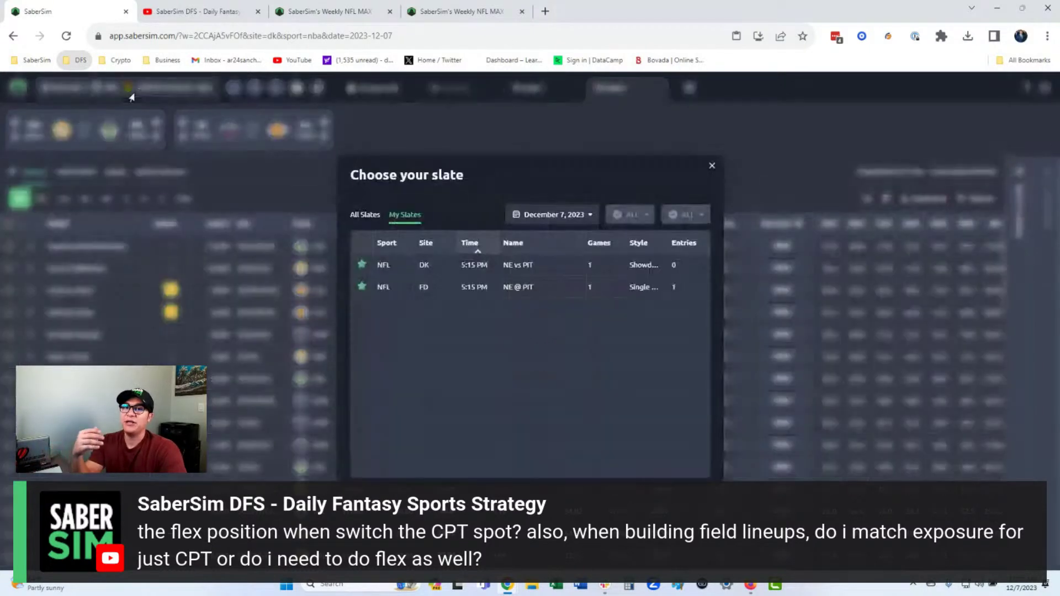
pyautogui.click(365, 215)
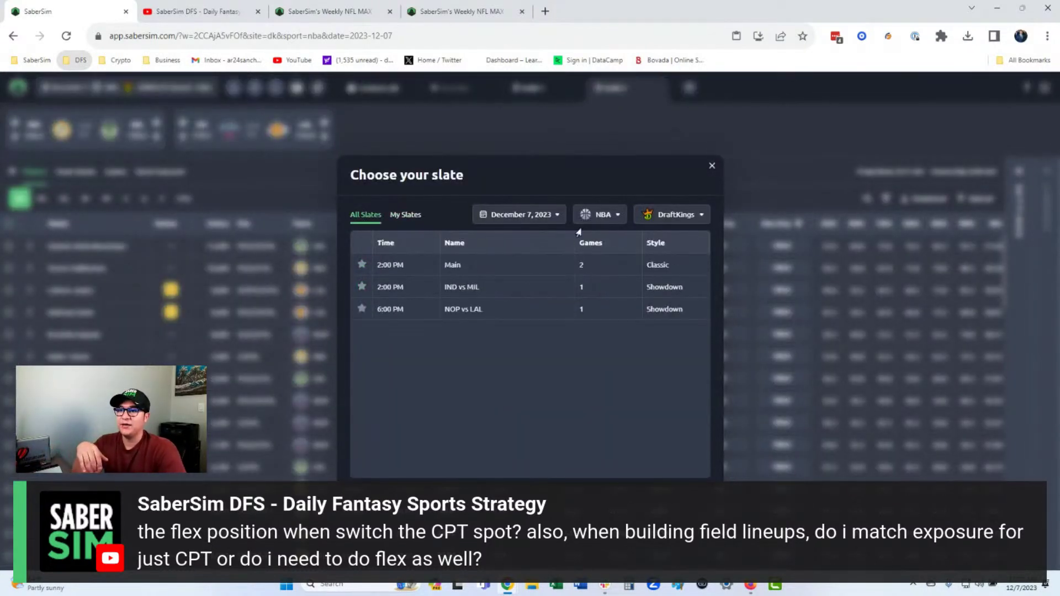
pyautogui.click(535, 214)
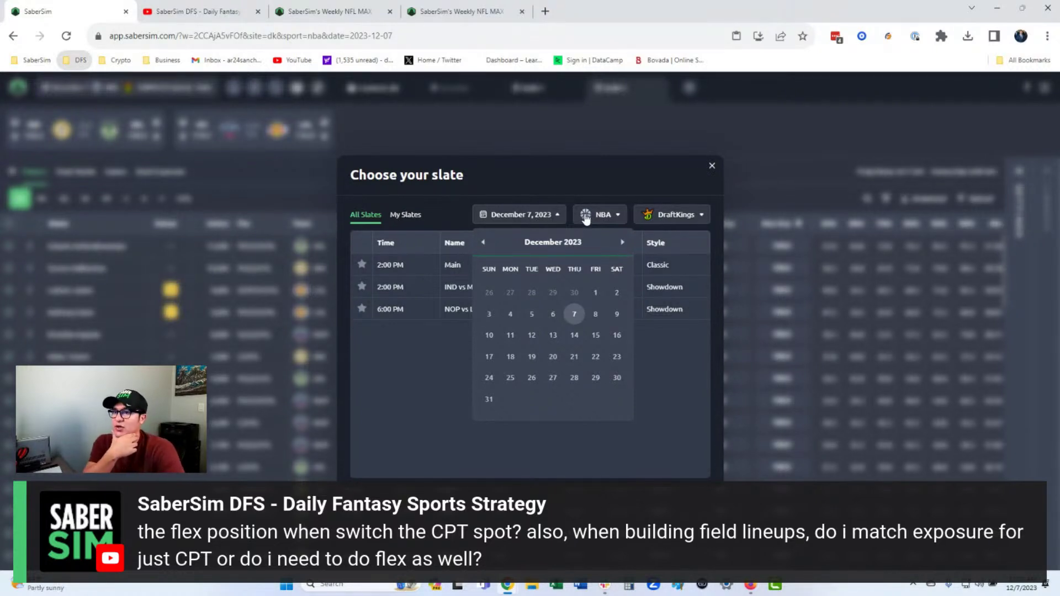
pyautogui.click(512, 317)
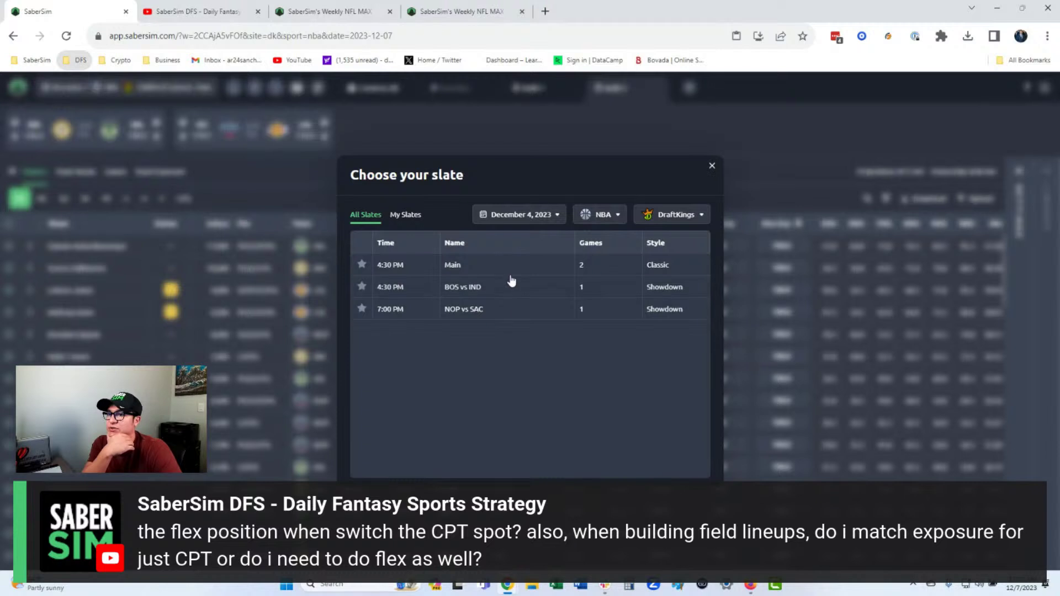
pyautogui.click(597, 213)
pyautogui.click(616, 249)
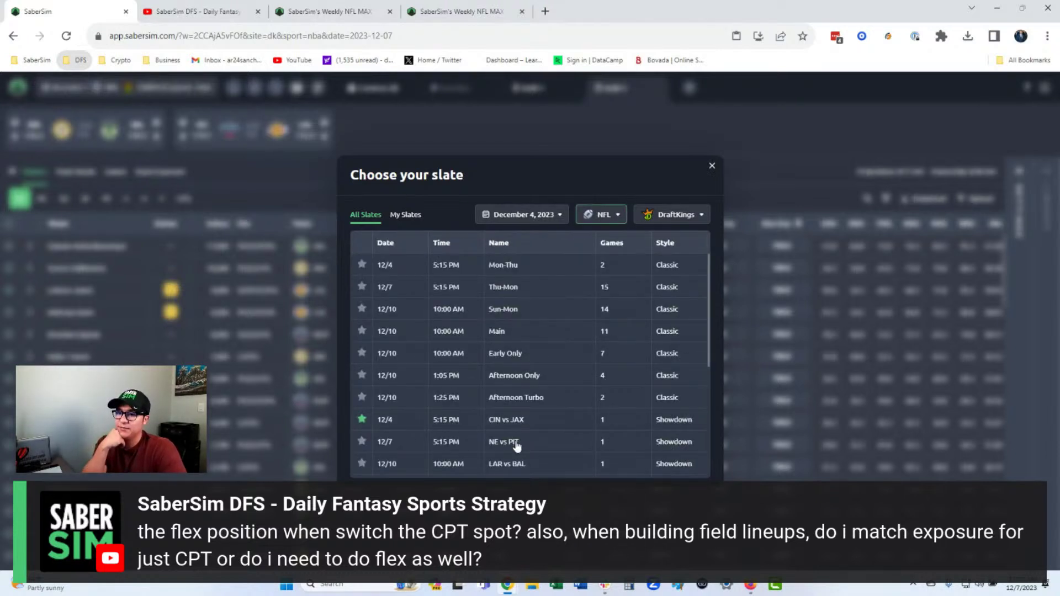
pyautogui.click(514, 421)
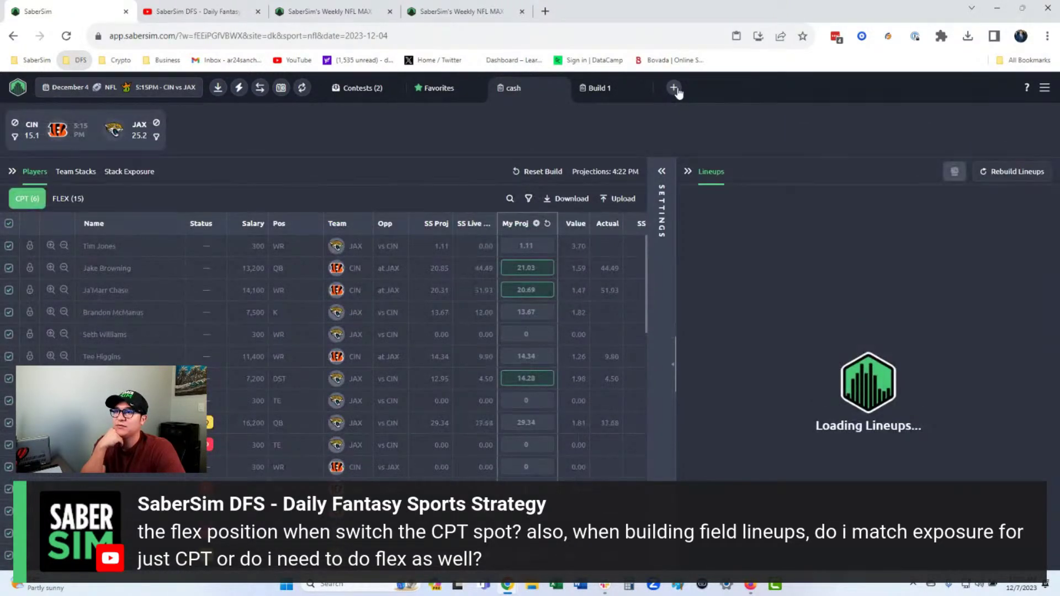
# Step: Create a new build for the CIN vs JAX slate and open its downloaded player projections in Excel
pyautogui.click(674, 88)
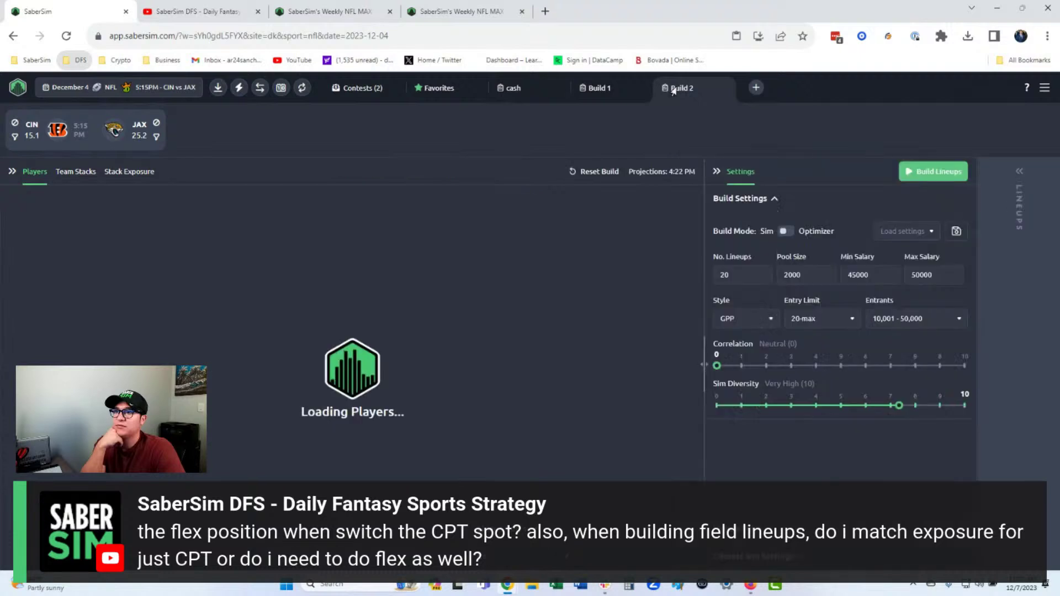
pyautogui.click(726, 172)
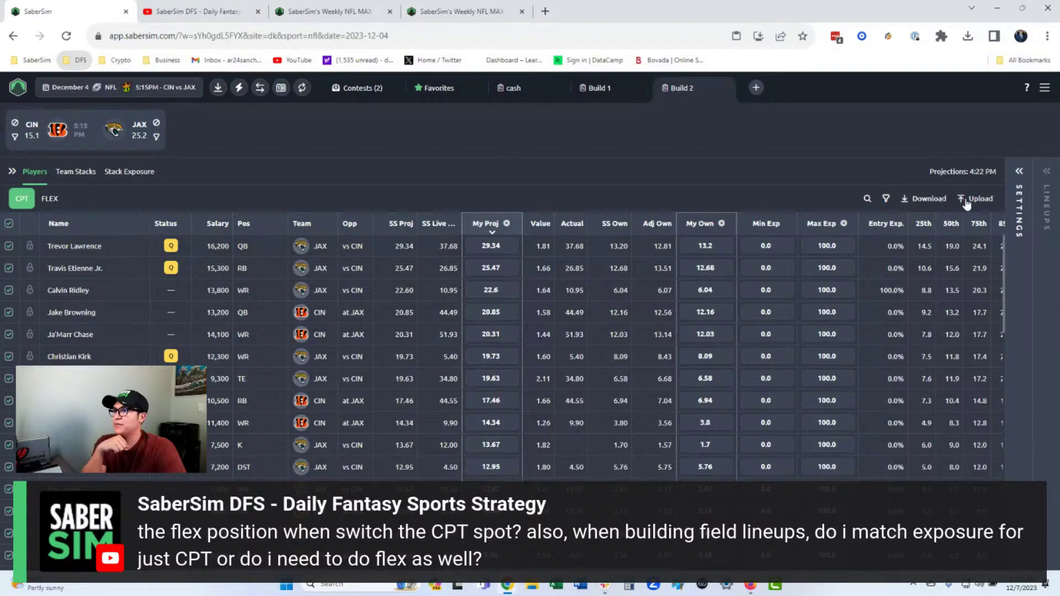
pyautogui.click(927, 202)
pyautogui.click(887, 83)
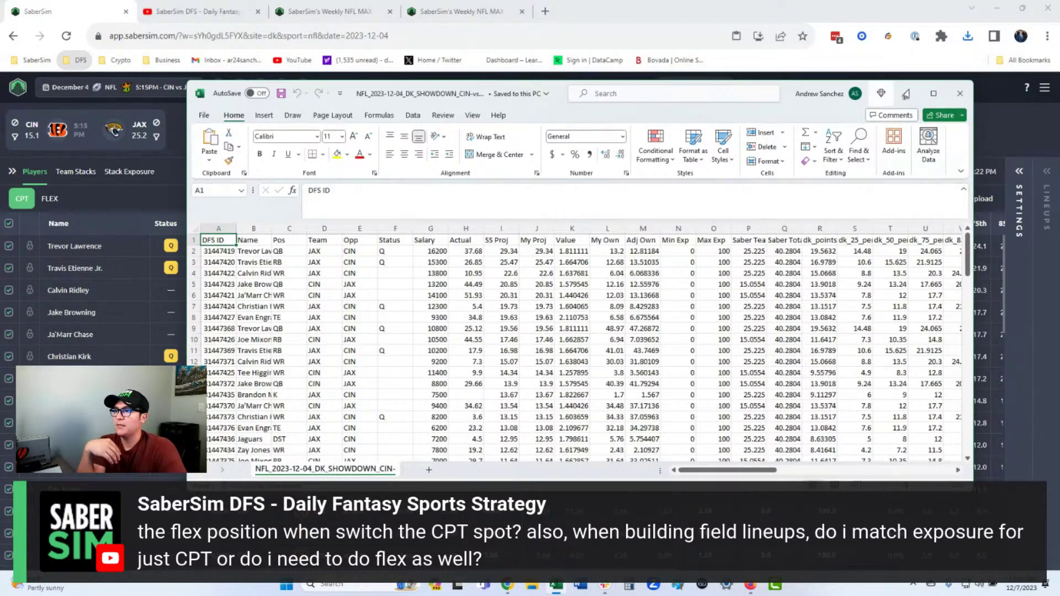
# Step: Maximize the projections workbook and autofit all its columns to their contents
pyautogui.click(932, 93)
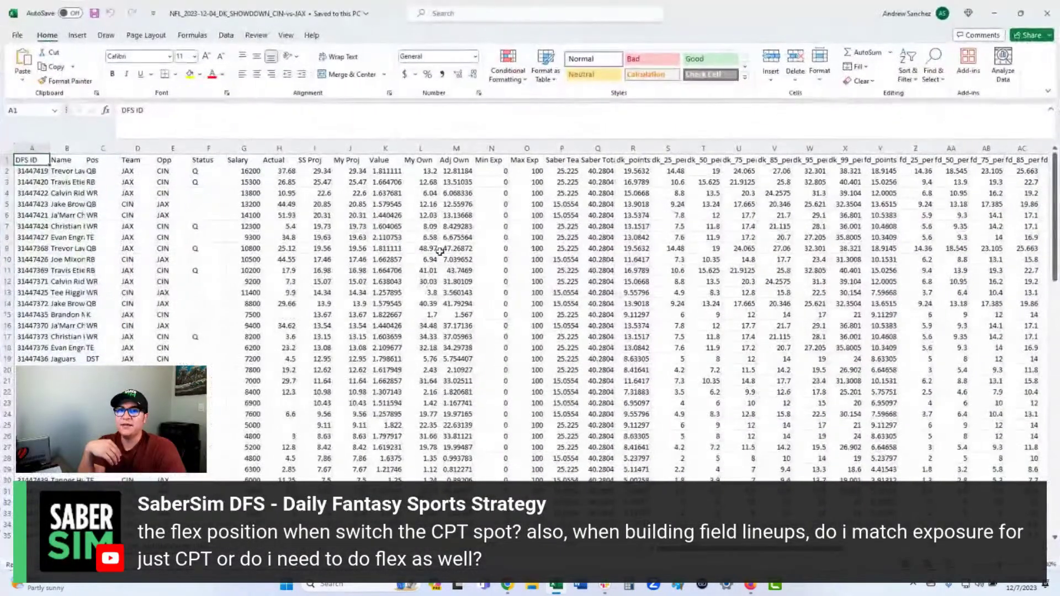
pyautogui.click(7, 149)
pyautogui.doubleClick(47, 150)
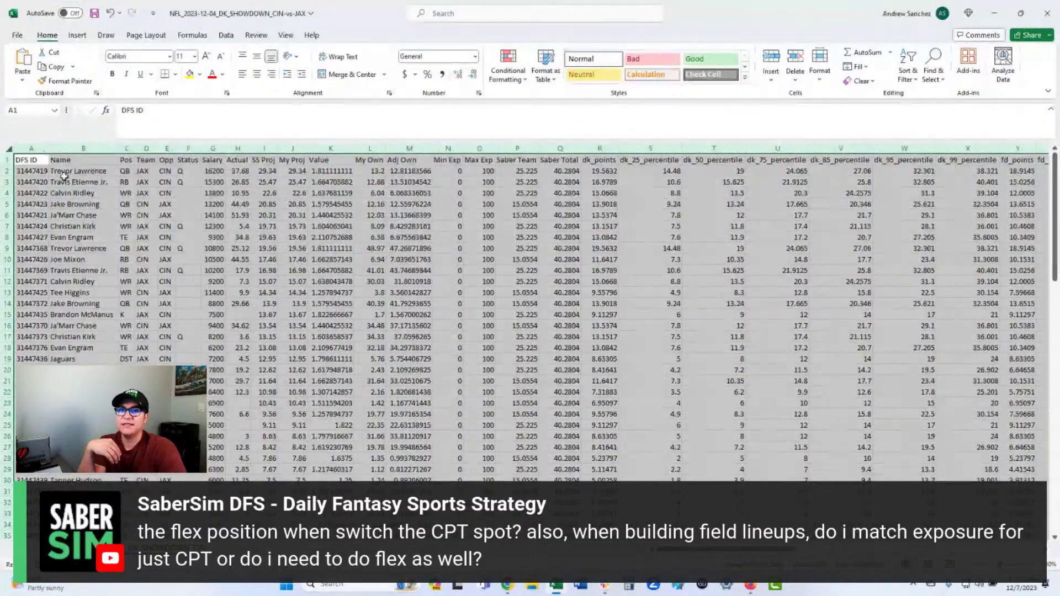
# Step: Compare Trevor Lawrence's captain and flex rows by DFS ID and salary, and close the projections workbook
pyautogui.click(79, 172)
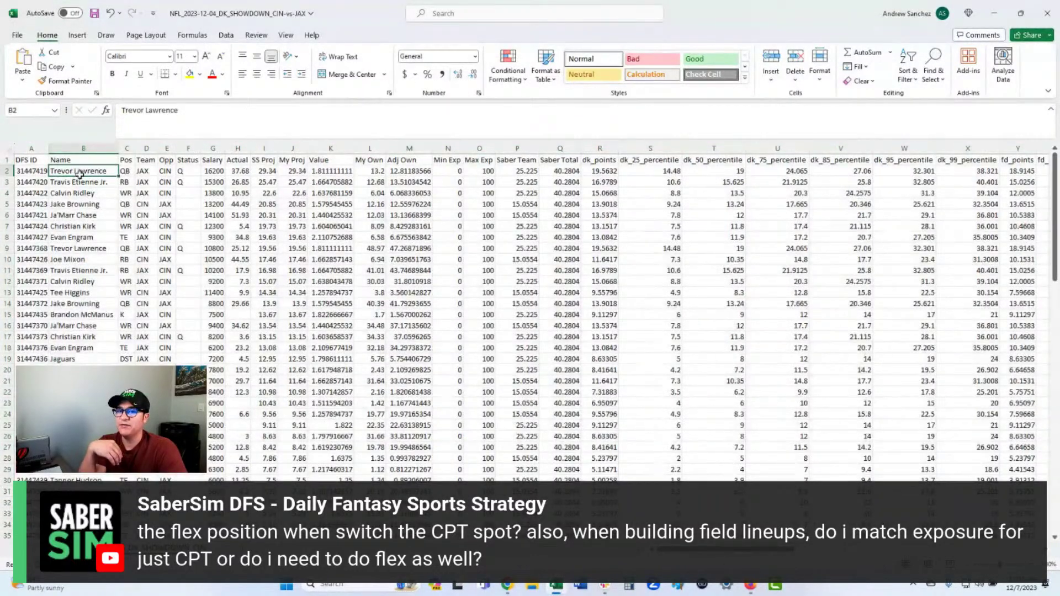
pyautogui.click(82, 258)
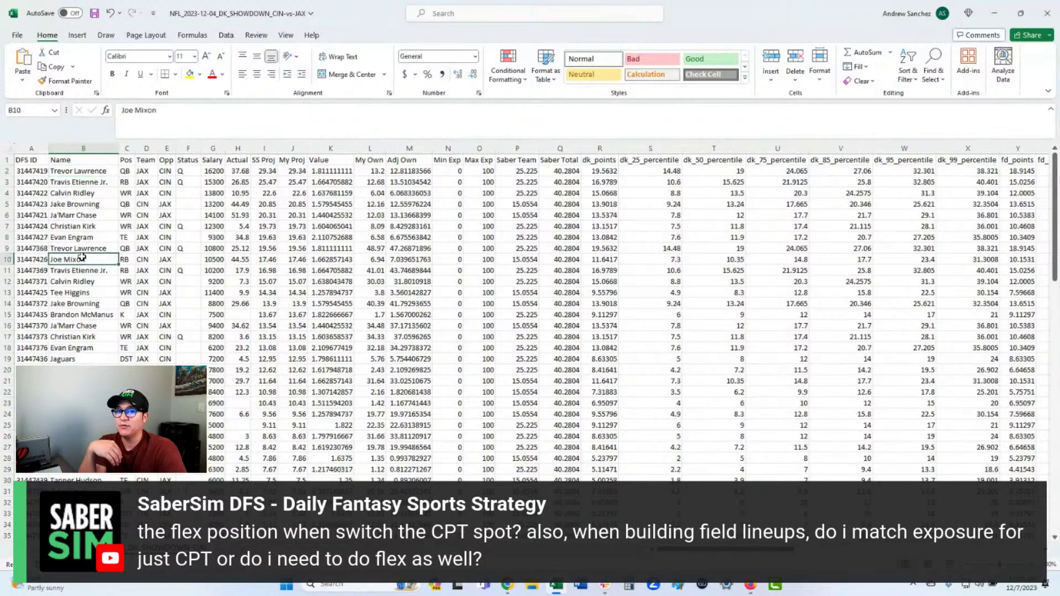
pyautogui.click(40, 248)
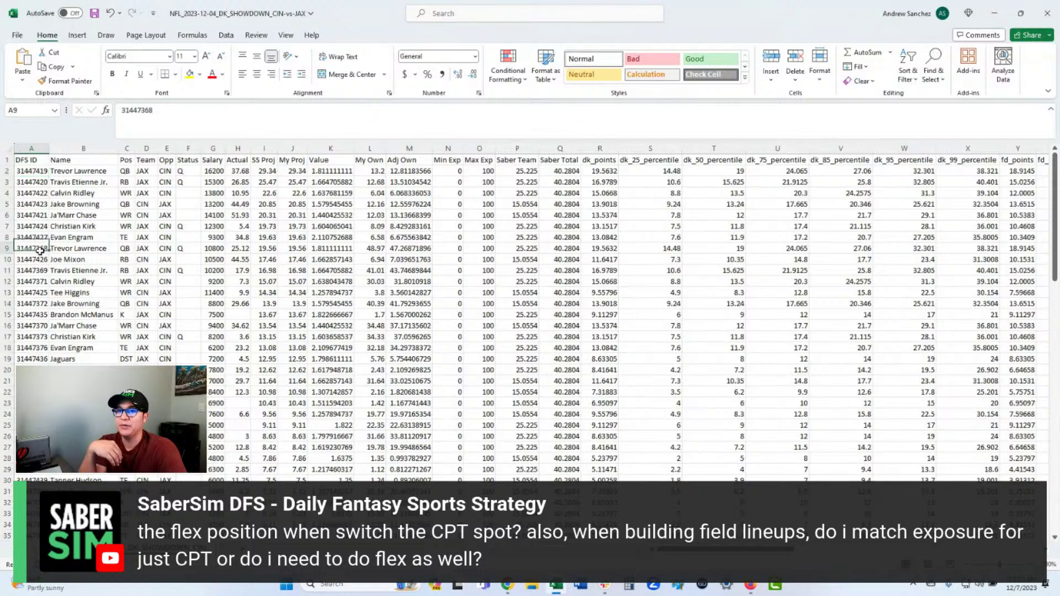
pyautogui.click(213, 172)
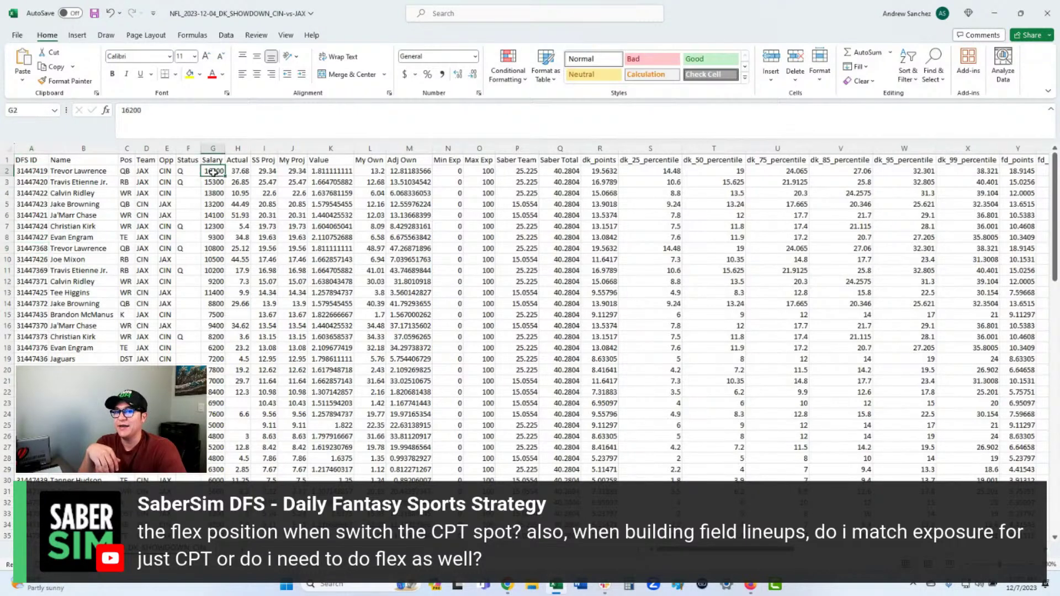
pyautogui.click(213, 251)
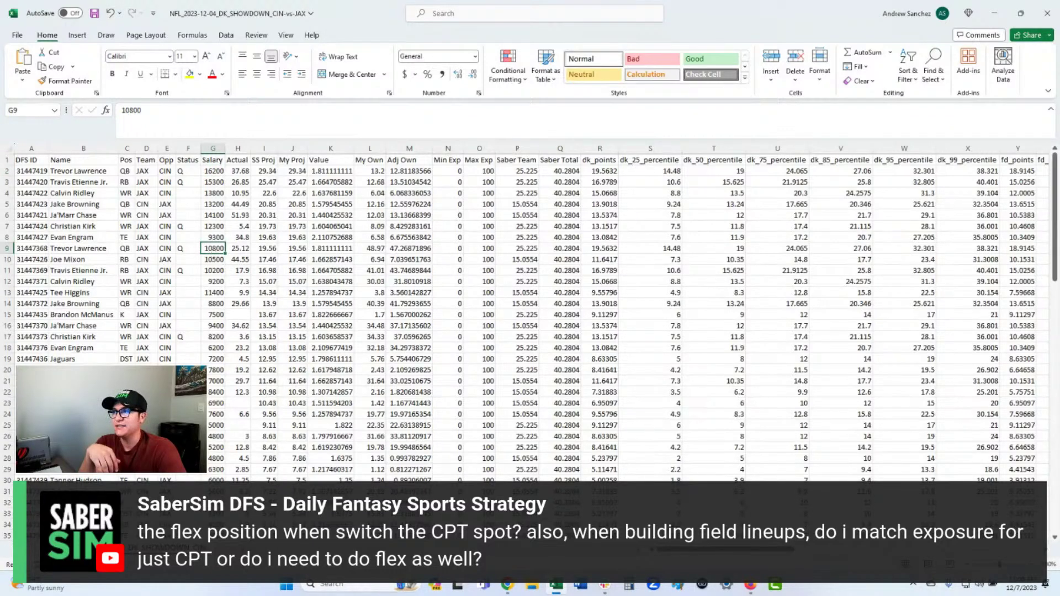
pyautogui.click(1047, 13)
pyautogui.click(544, 310)
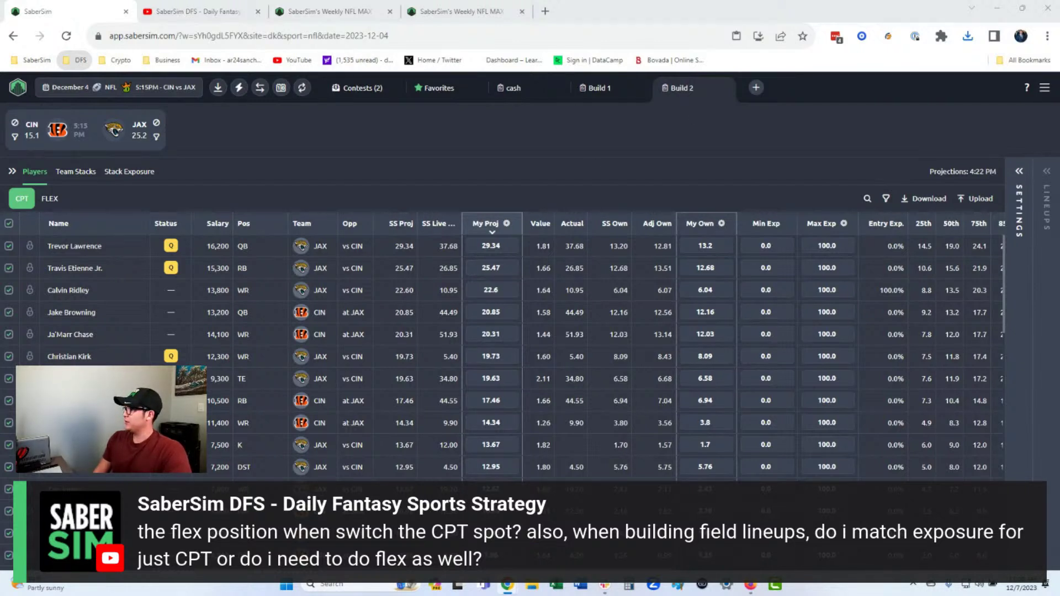
# Step: Create a blank Excel workbook with player names in column A and their values in column B, and switch back to SaberSim
pyautogui.click(556, 584)
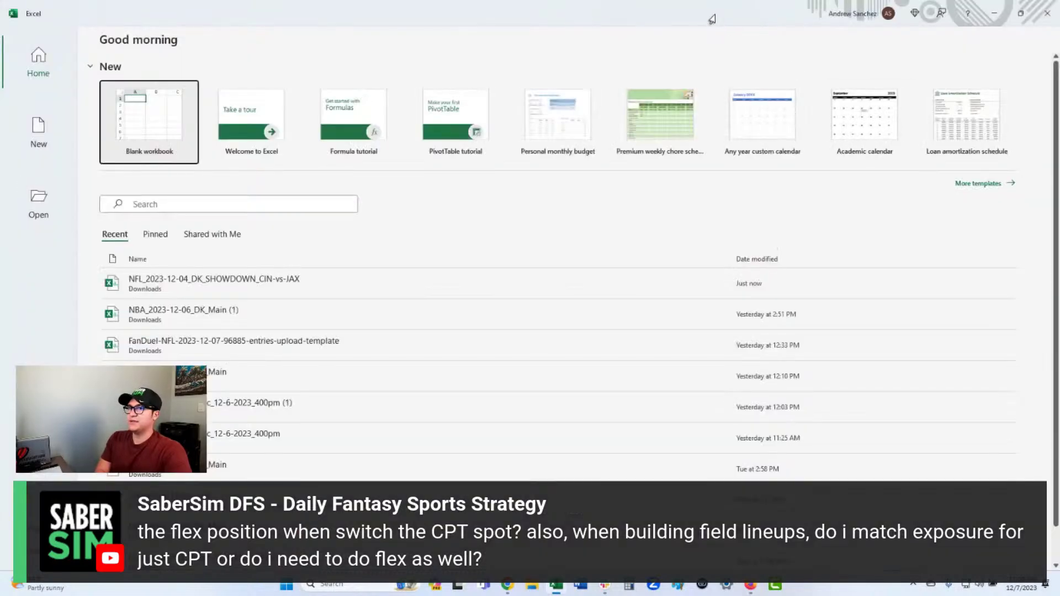
pyautogui.click(165, 113)
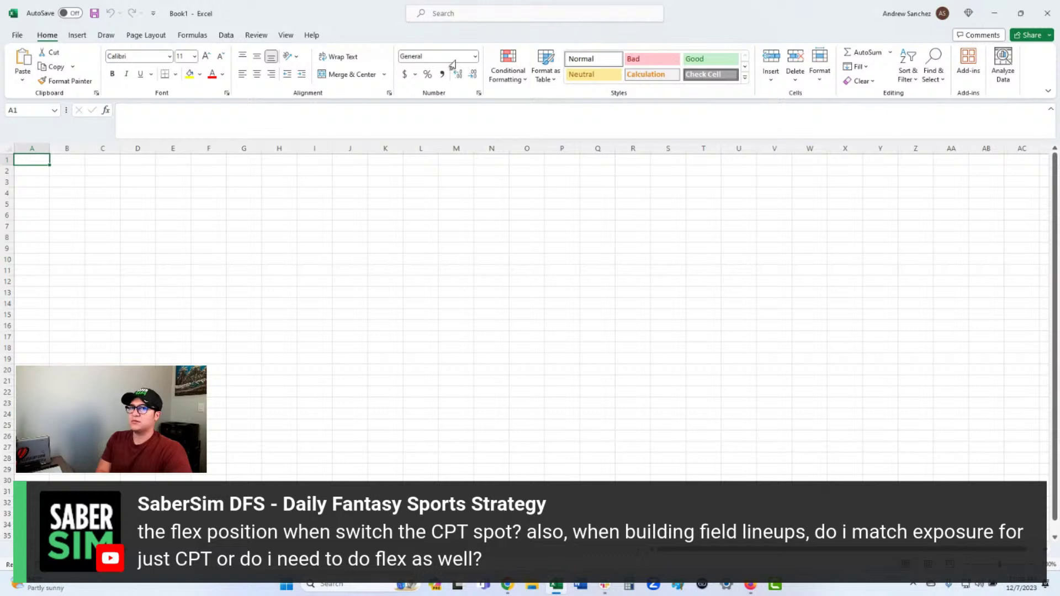
pyautogui.moveTo(350, 23); pyautogui.dragTo(1059, 198)
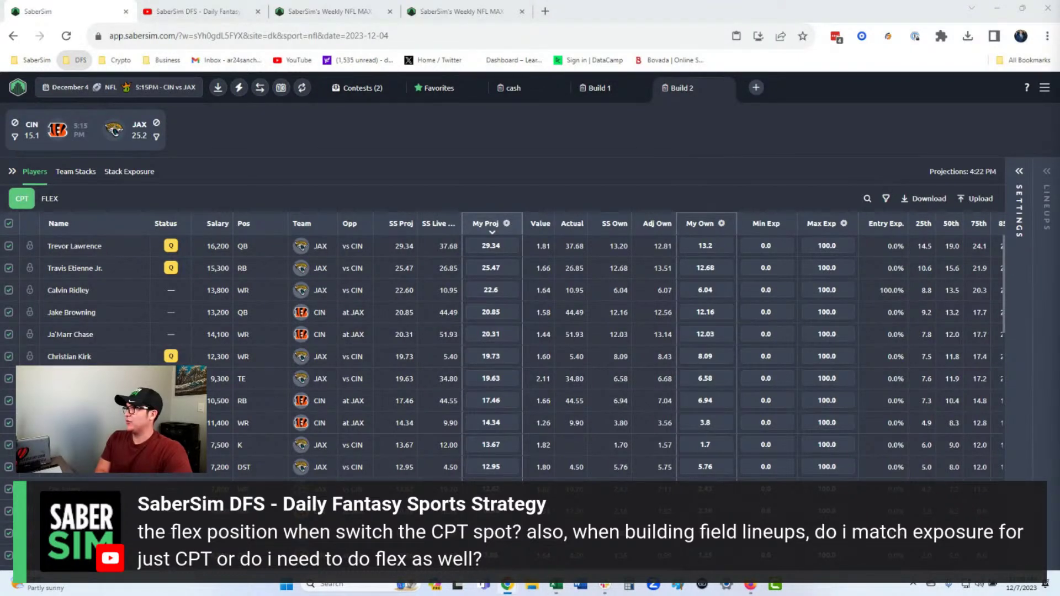
pyautogui.hotkey('alt', 'Tab')
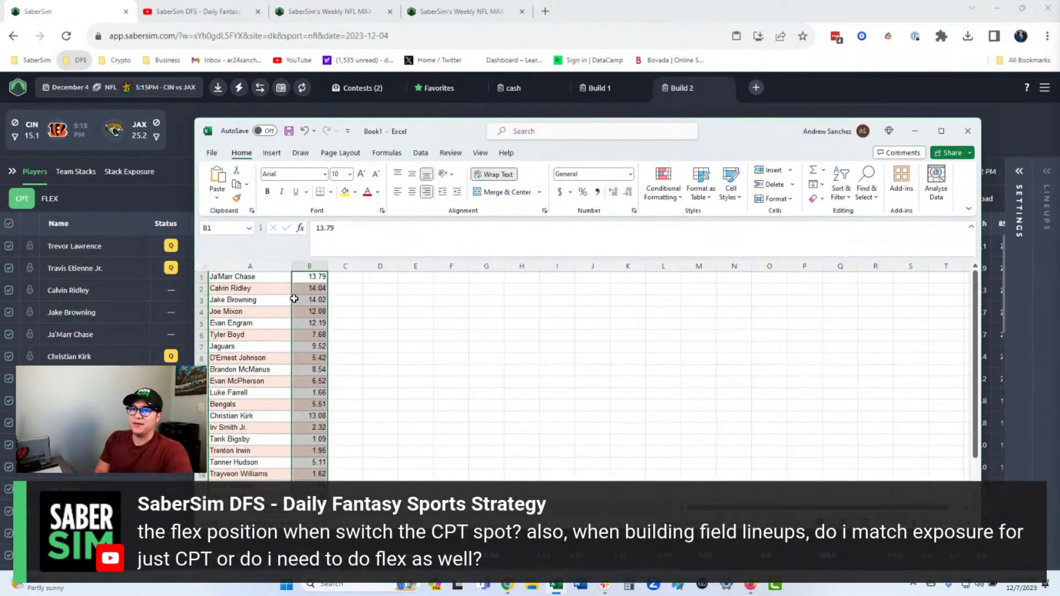
pyautogui.hotkey('alt', 'Tab')
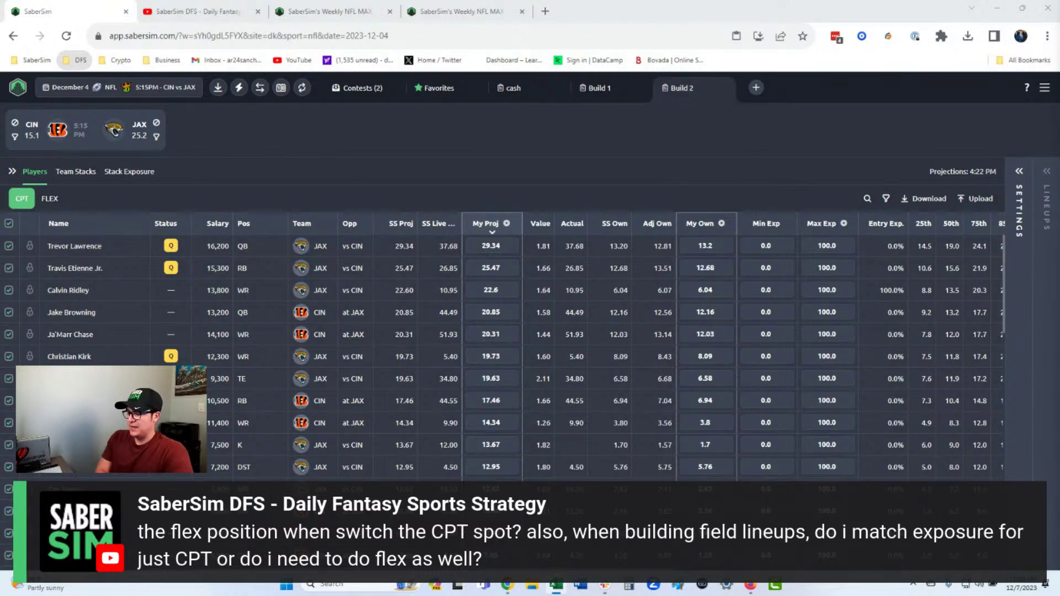
# Step: Paste the copied player names and values into the custom data upload of Build 2
pyautogui.click(975, 199)
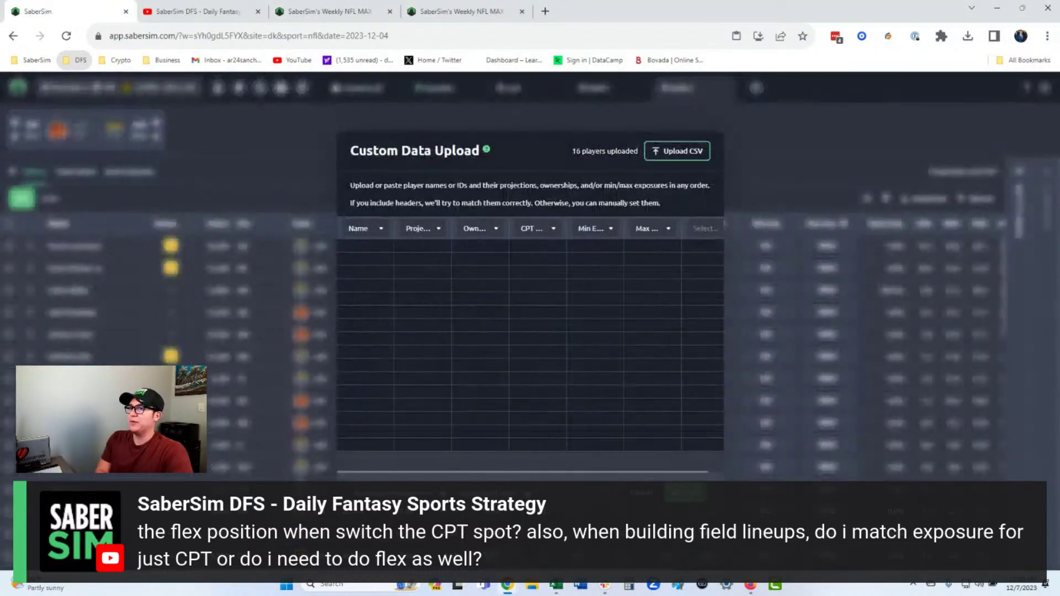
pyautogui.click(366, 247)
pyautogui.click(369, 246)
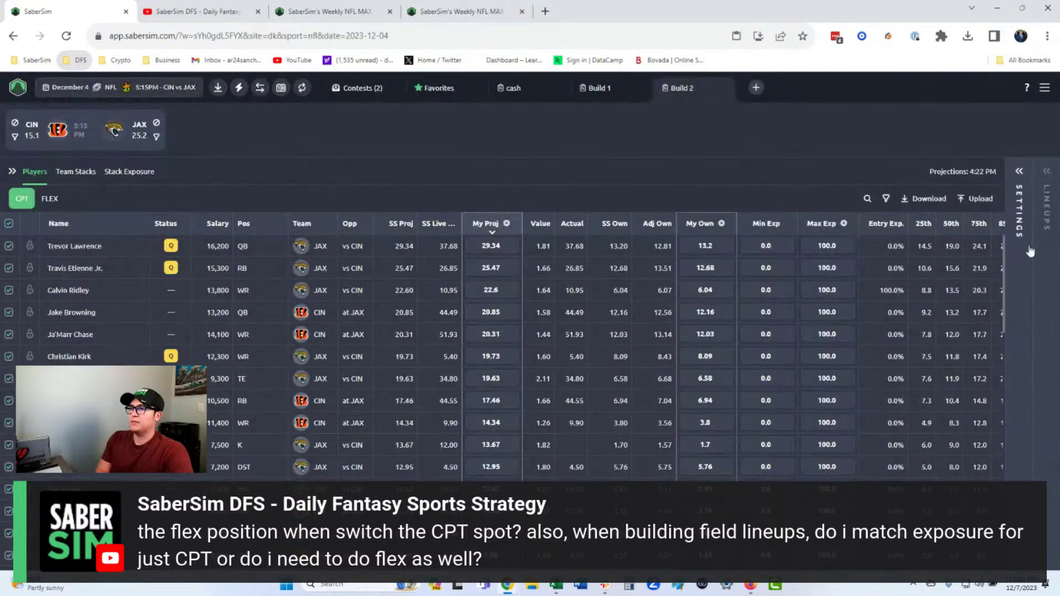
pyautogui.click(974, 199)
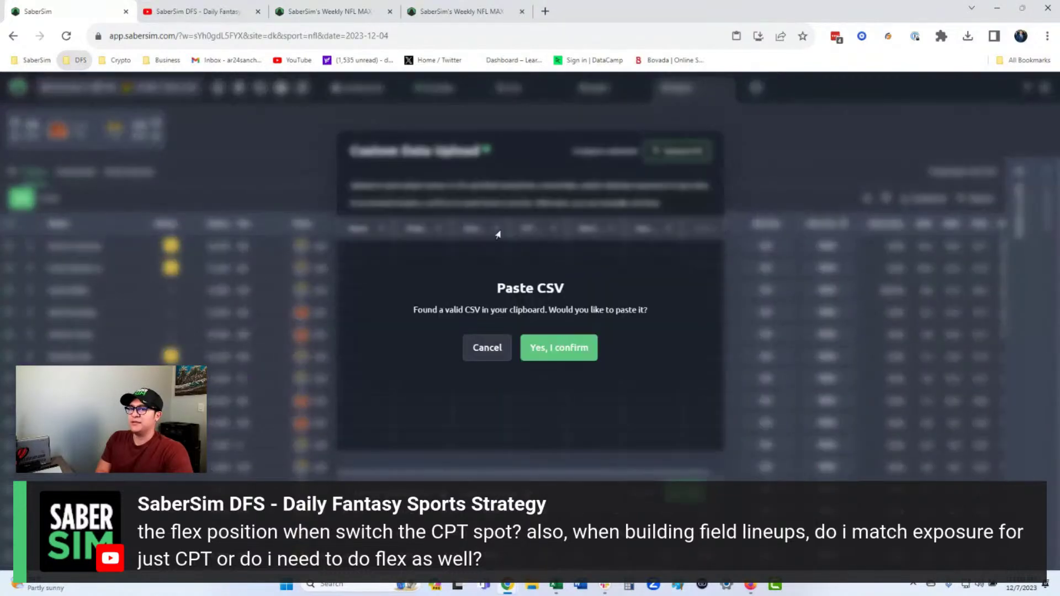
pyautogui.click(571, 353)
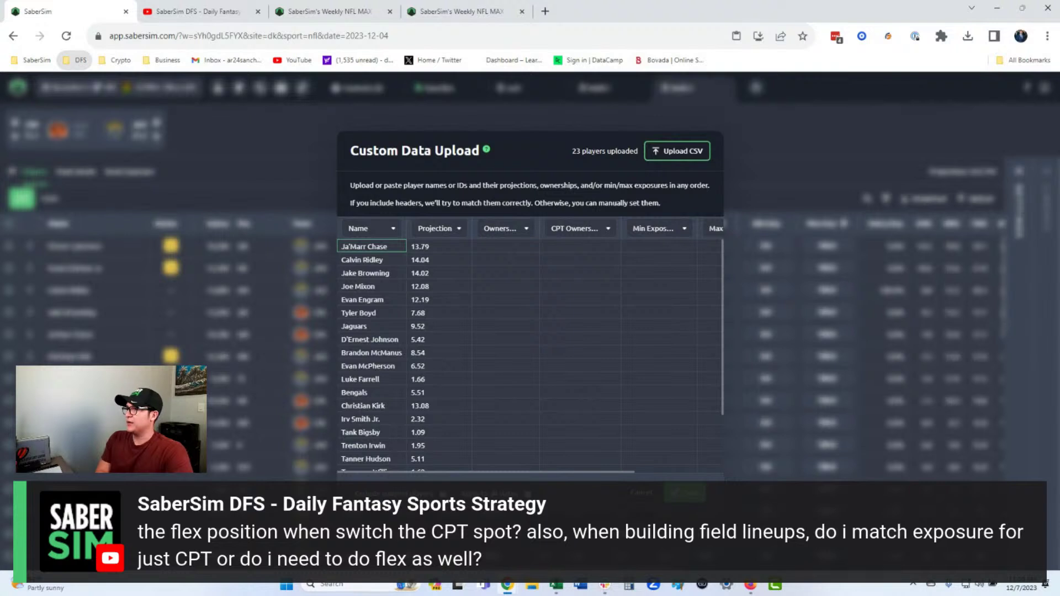
# Step: Map the uploaded value column as Ownership, clear the Projection mapping, import the data, and show the FLEX player pool
pyautogui.click(436, 230)
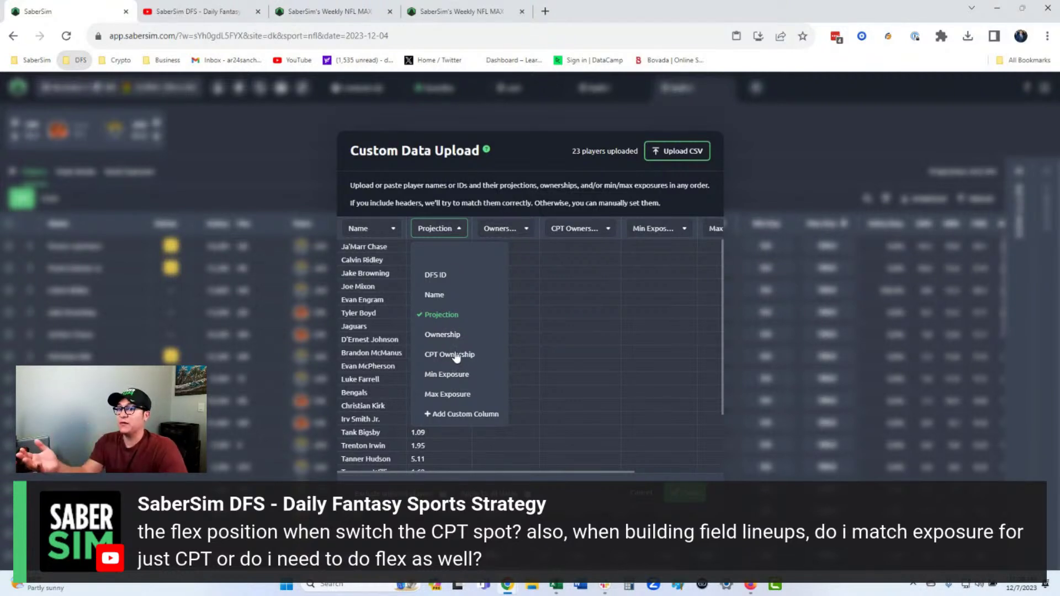
pyautogui.click(444, 336)
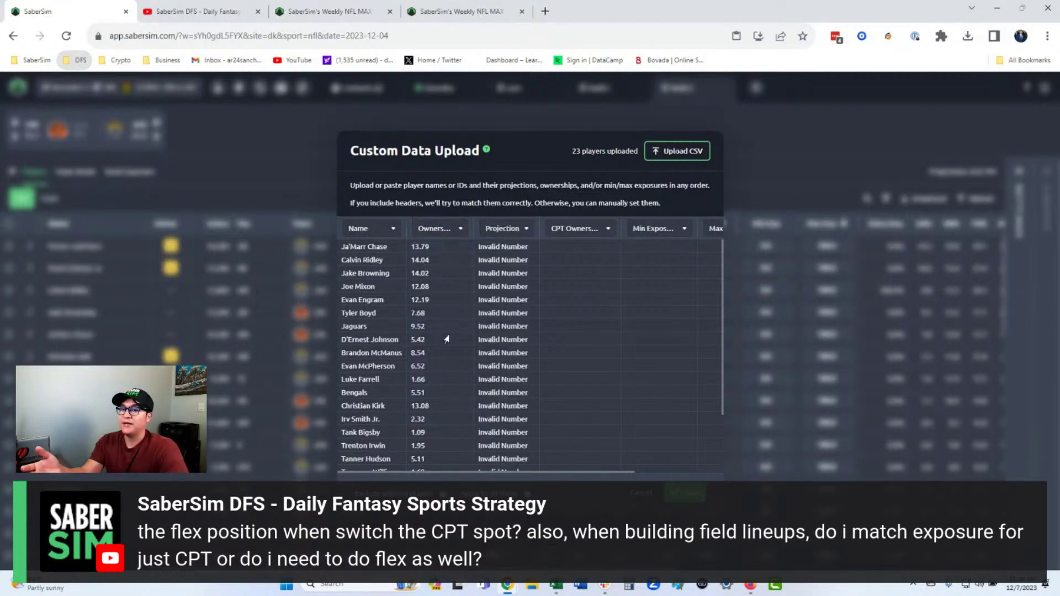
pyautogui.click(498, 235)
pyautogui.click(500, 261)
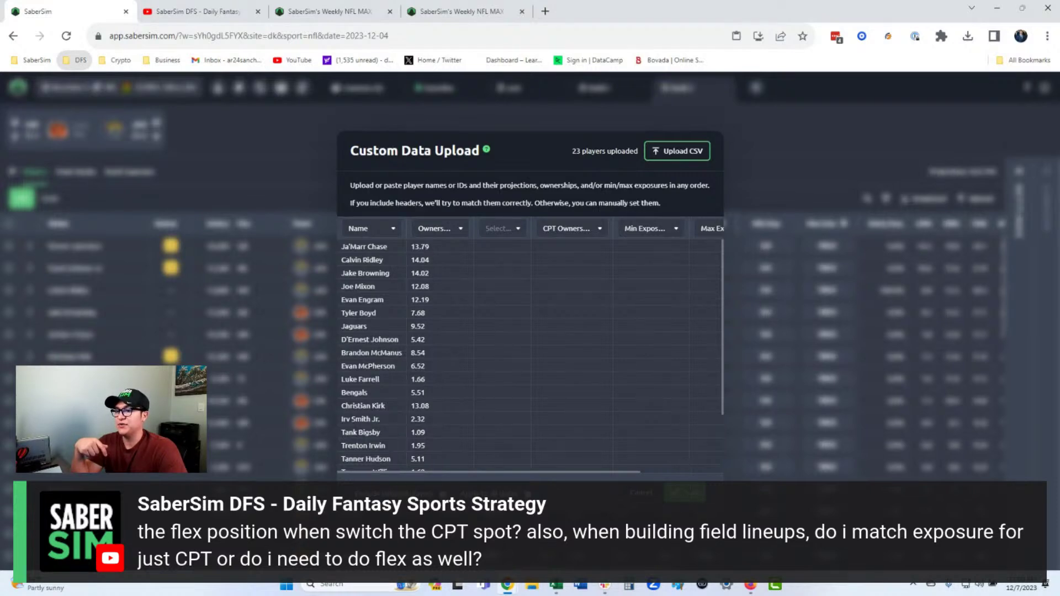
pyautogui.click(687, 492)
pyautogui.click(622, 359)
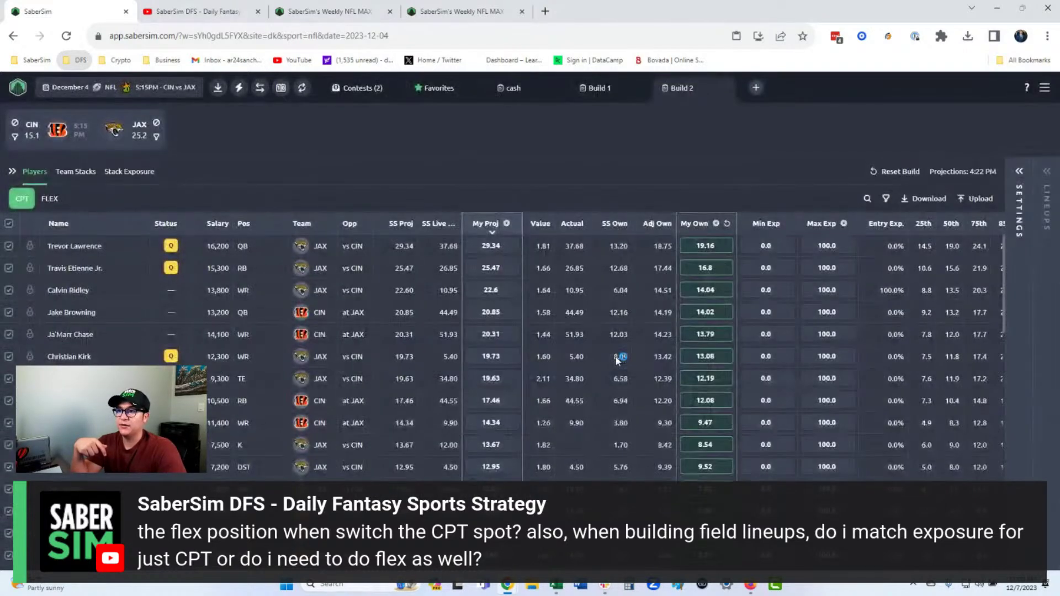
pyautogui.click(51, 200)
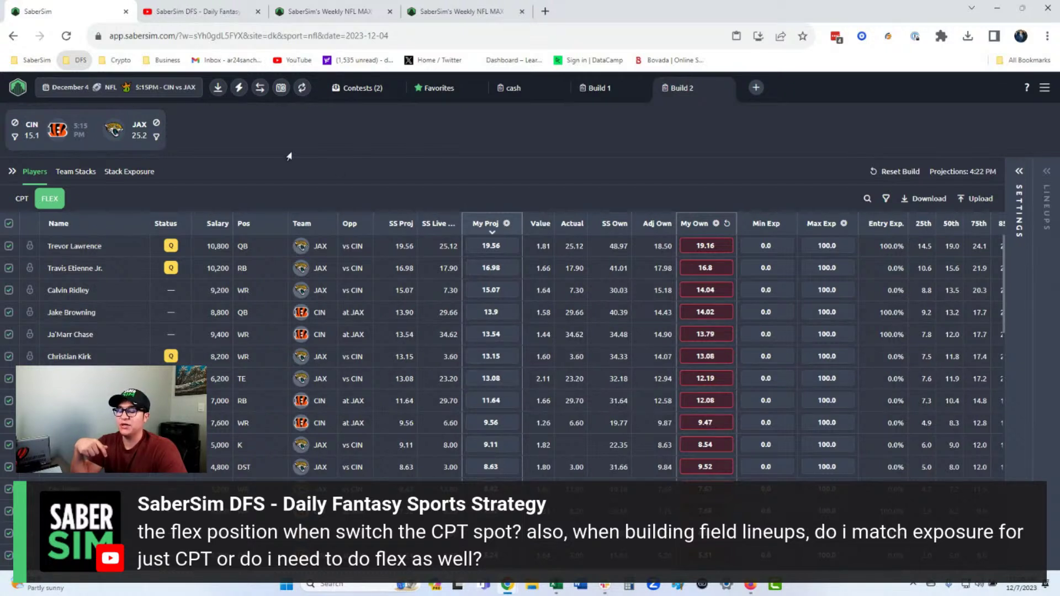
# Step: Paste the player data into a new custom upload, mapping its values as Ownership and clearing the Projection column
pyautogui.click(981, 202)
pyautogui.click(555, 348)
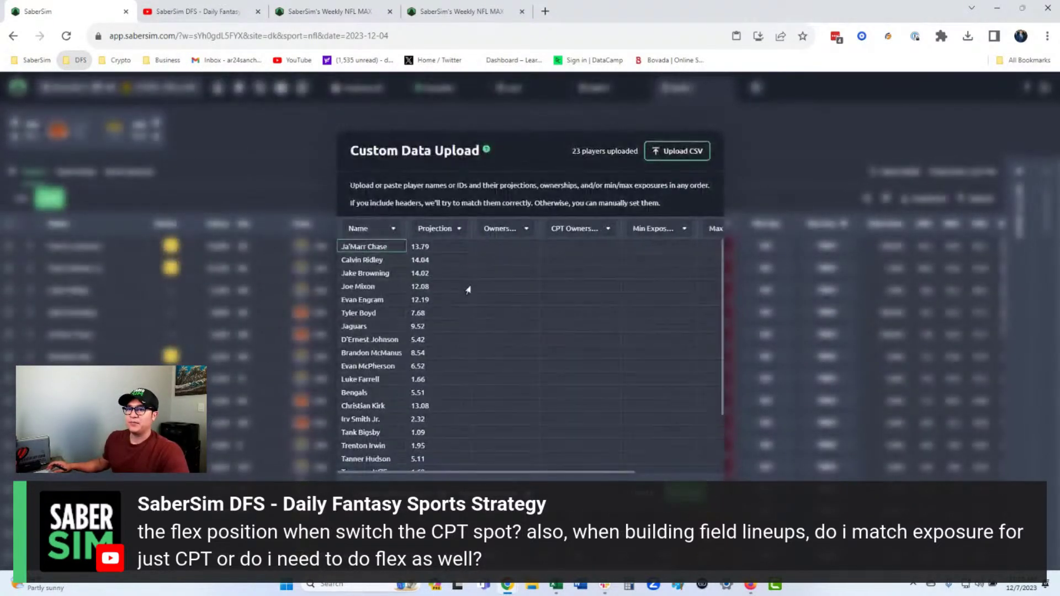
pyautogui.click(439, 229)
pyautogui.click(454, 337)
pyautogui.click(491, 232)
pyautogui.click(507, 262)
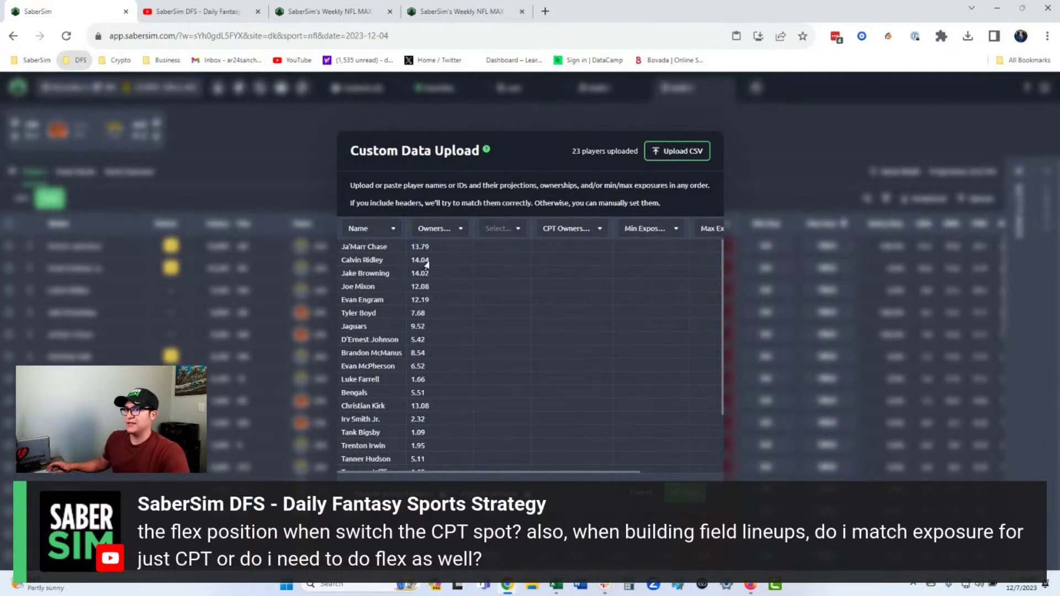
# Step: Remap the uploaded values as CPT Ownership, clear the empty Ownership column, and discard the custom upload
pyautogui.click(436, 233)
pyautogui.click(471, 354)
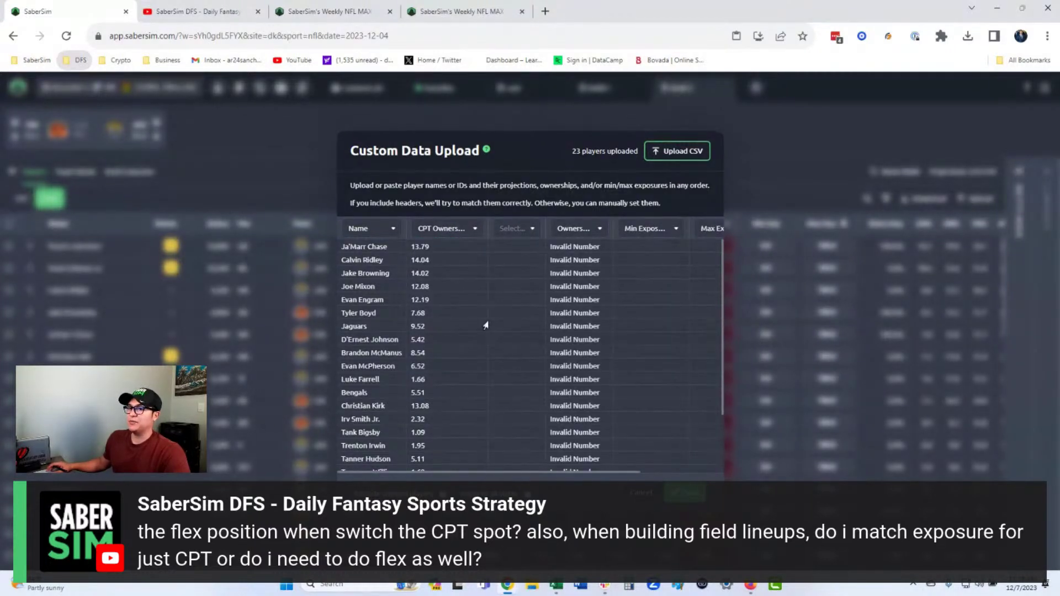
pyautogui.click(572, 231)
pyautogui.click(571, 261)
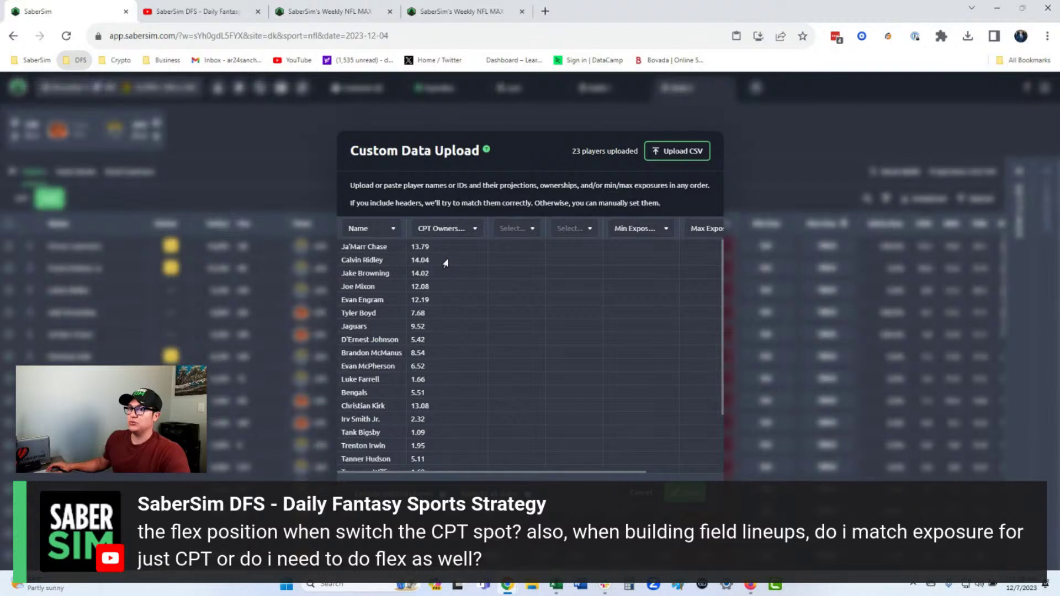
pyautogui.click(642, 497)
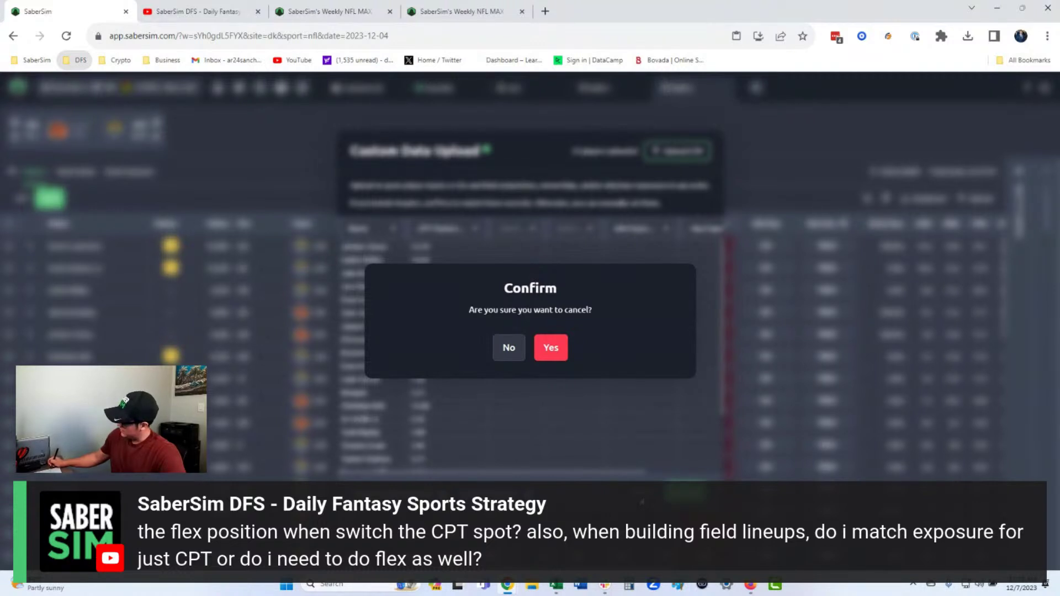
pyautogui.click(505, 354)
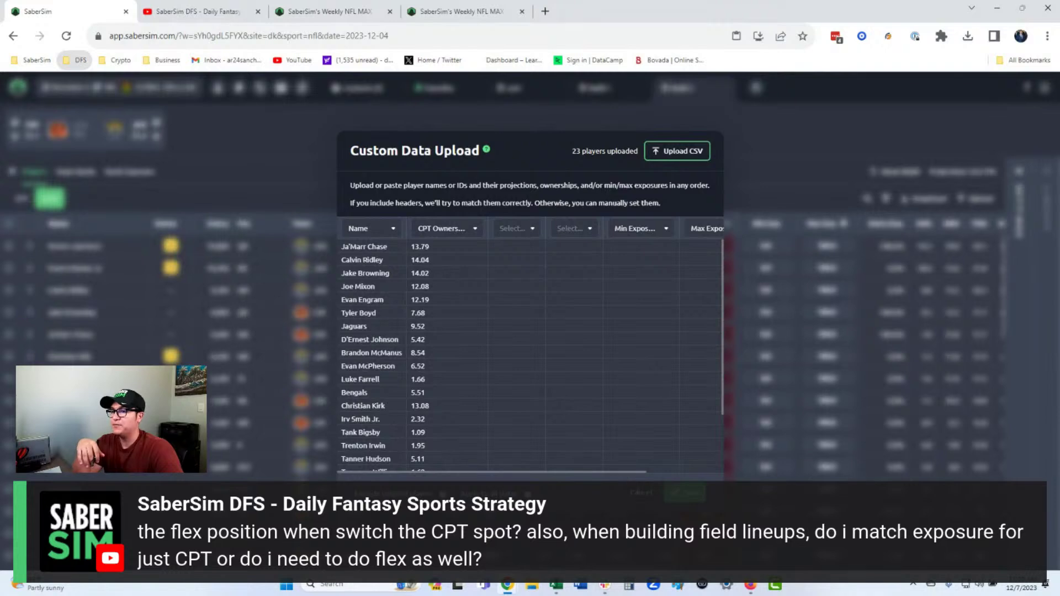
pyautogui.click(641, 493)
pyautogui.click(551, 350)
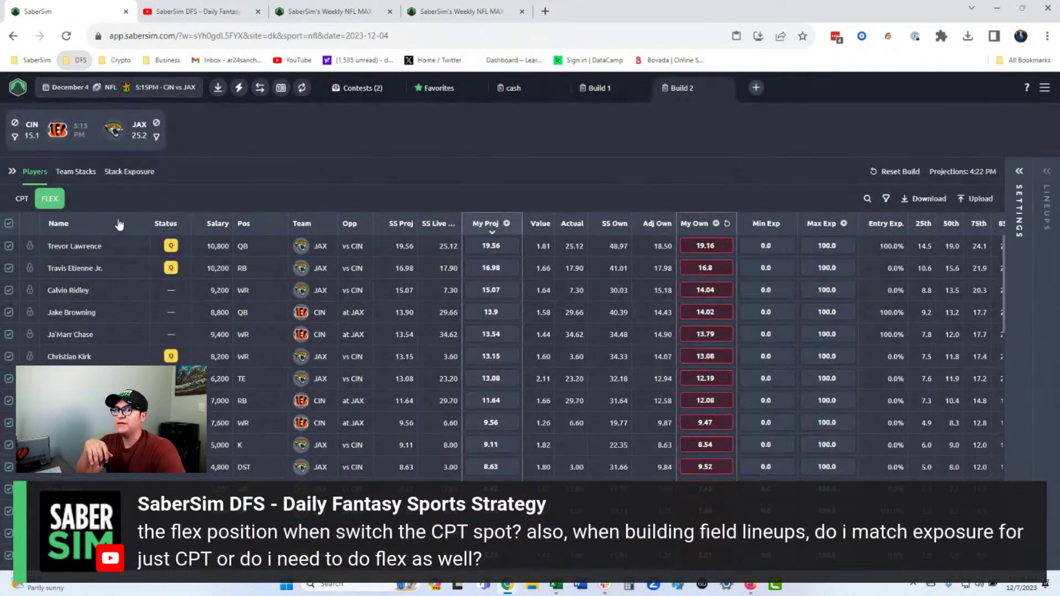
# Step: Reset all custom player ownerships from the CPT player pool
pyautogui.click(21, 198)
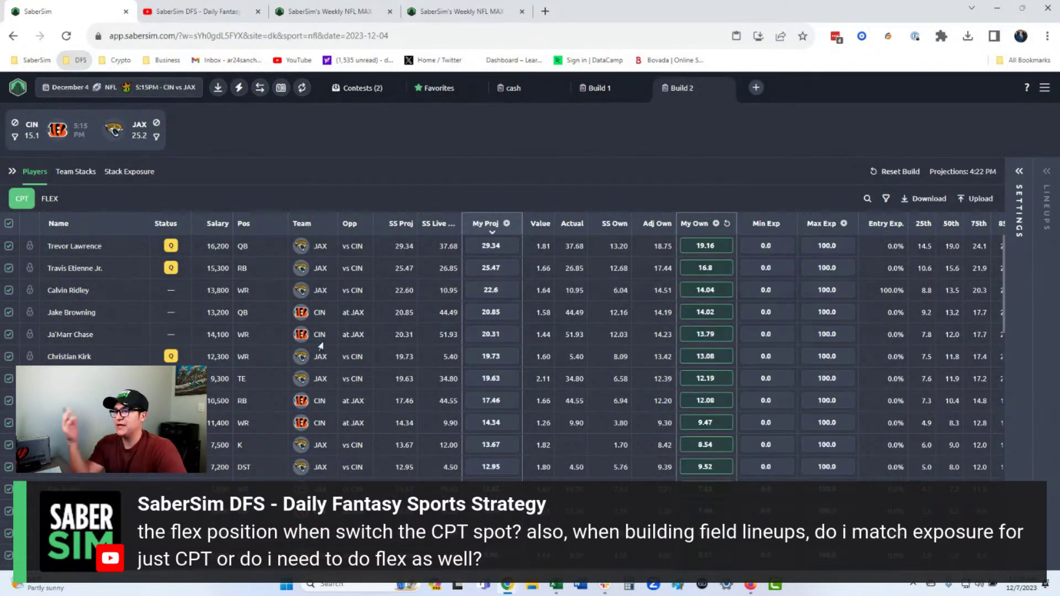
pyautogui.click(727, 225)
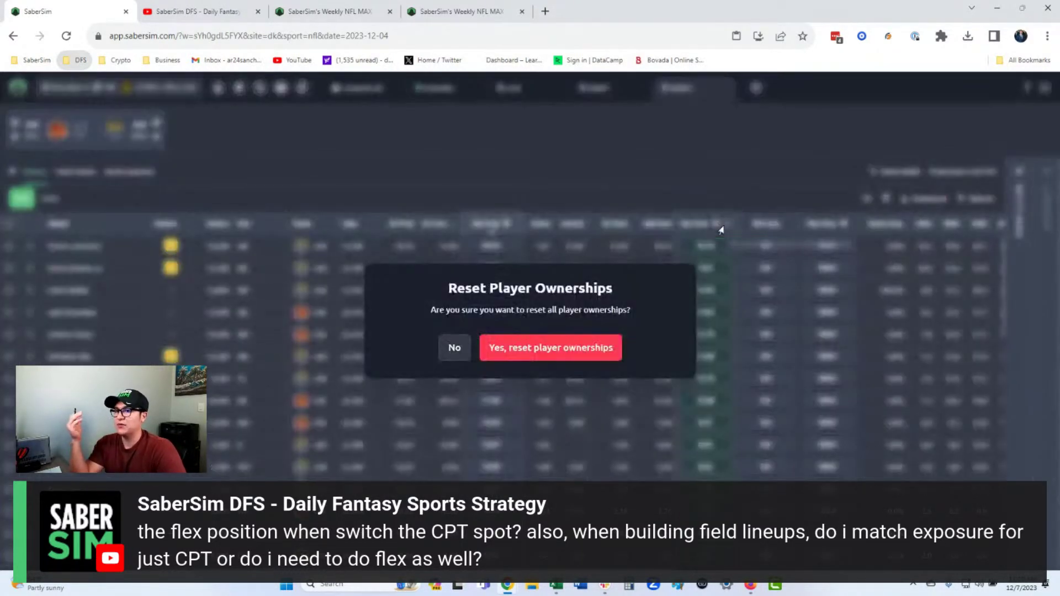
pyautogui.click(523, 357)
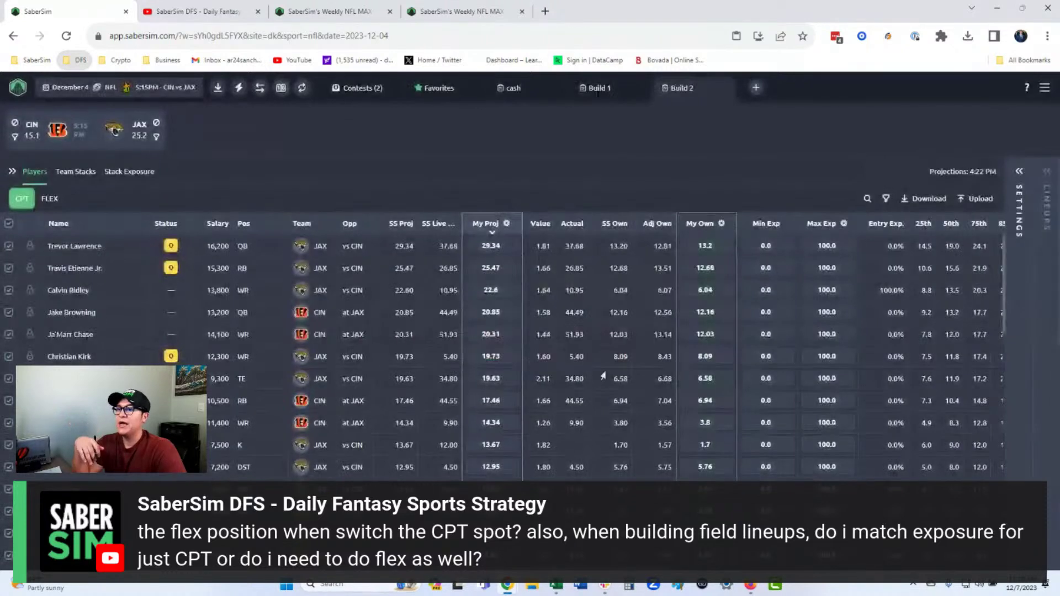
# Step: Sort the CPT player pool by My Own in descending order and review the captain ownerships down the list
pyautogui.click(694, 224)
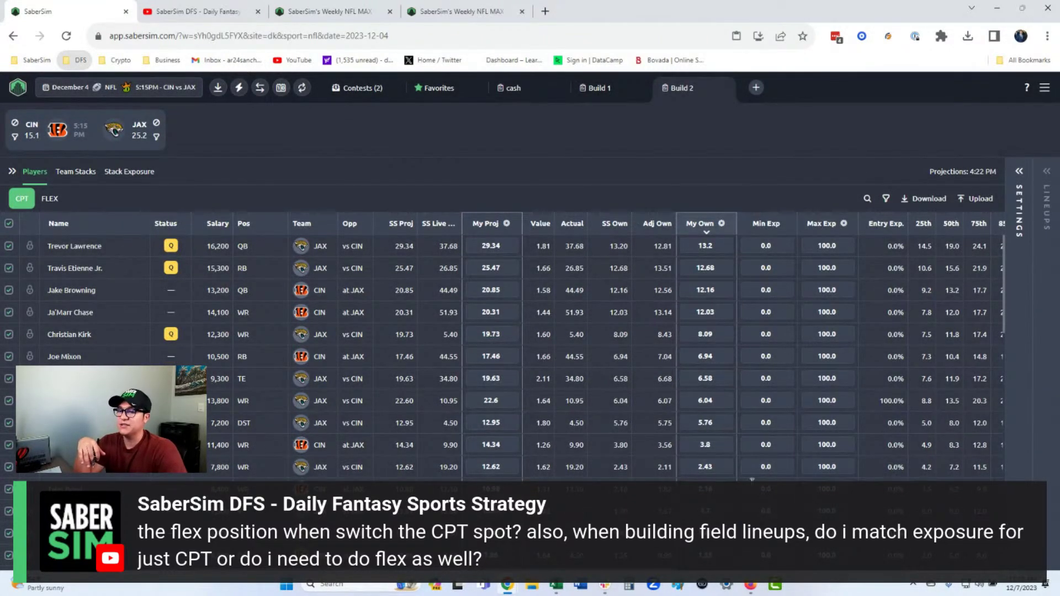
pyautogui.scroll(-3, 737, 462)
pyautogui.scroll(-3, 737, 462)
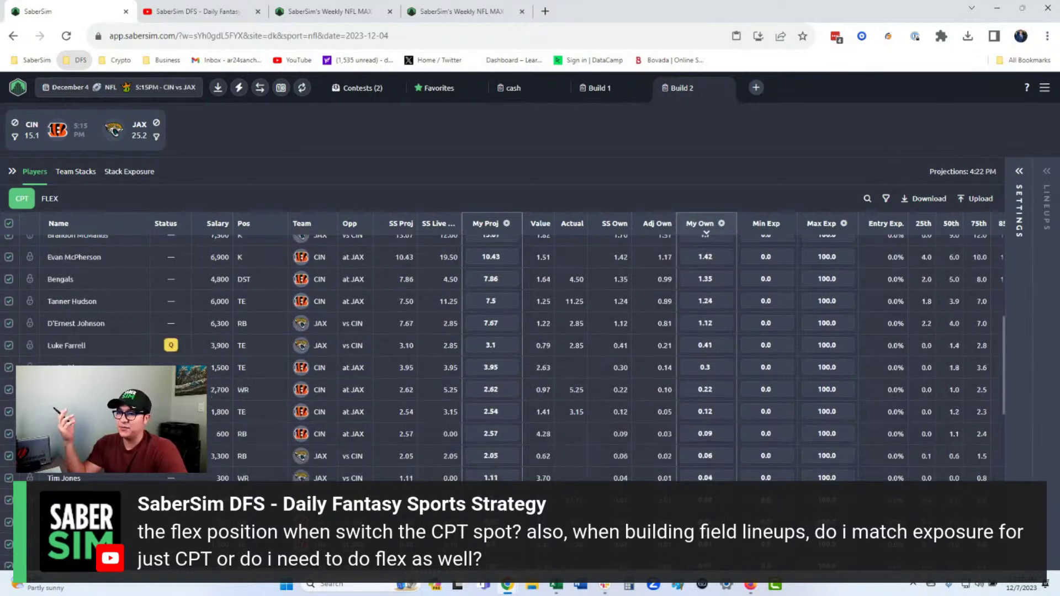
pyautogui.scroll(1, 506, 420)
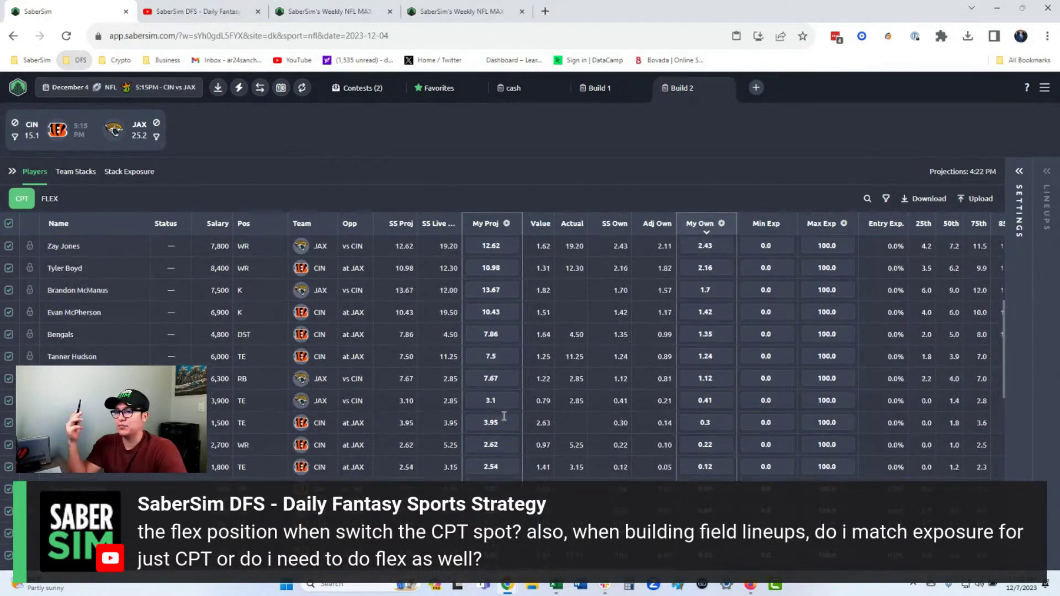
# Step: Compare the players' My Own ownership values between the CPT and FLEX player pools
pyautogui.scroll(1, 501, 442)
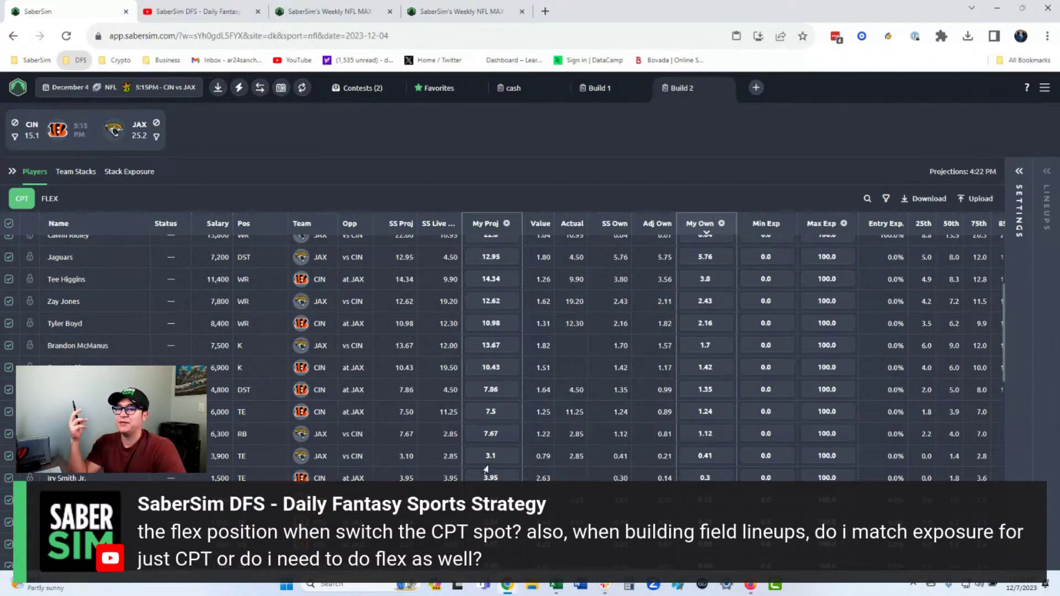
pyautogui.scroll(3, 487, 470)
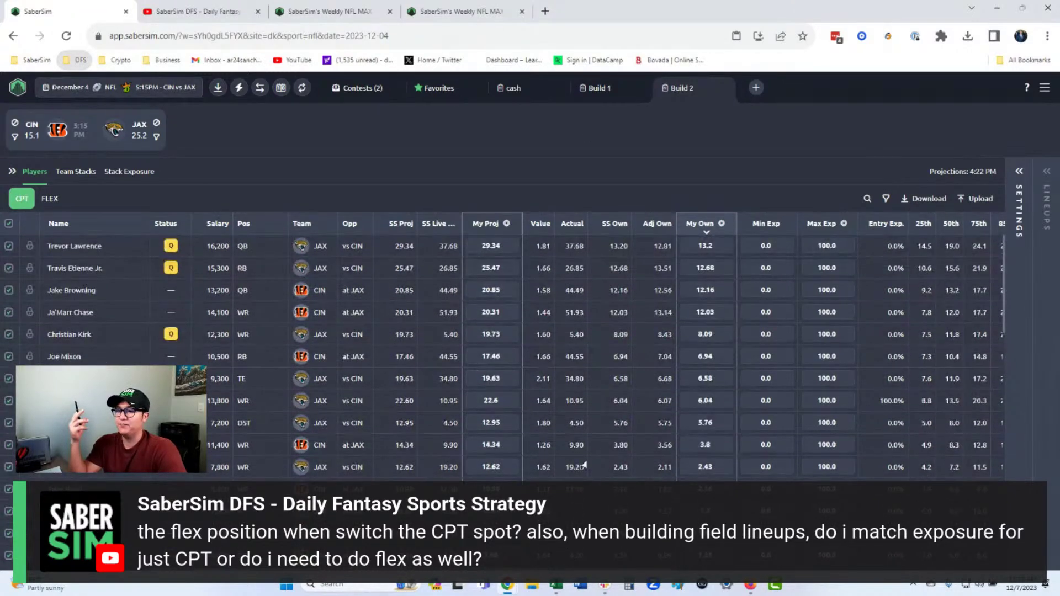
pyautogui.click(49, 199)
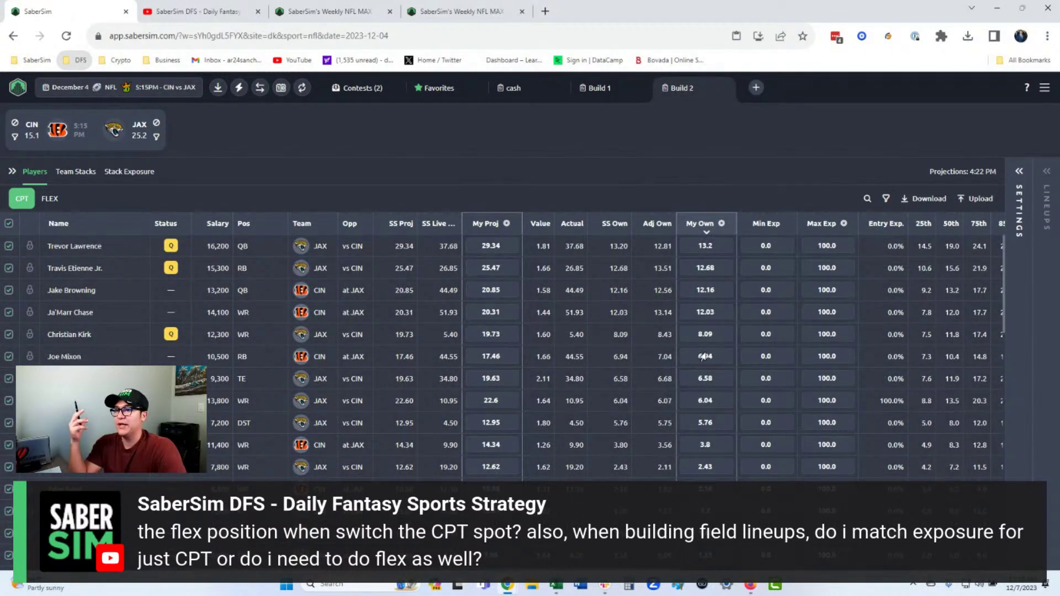
pyautogui.scroll(-7, 694, 344)
pyautogui.scroll(7, 693, 346)
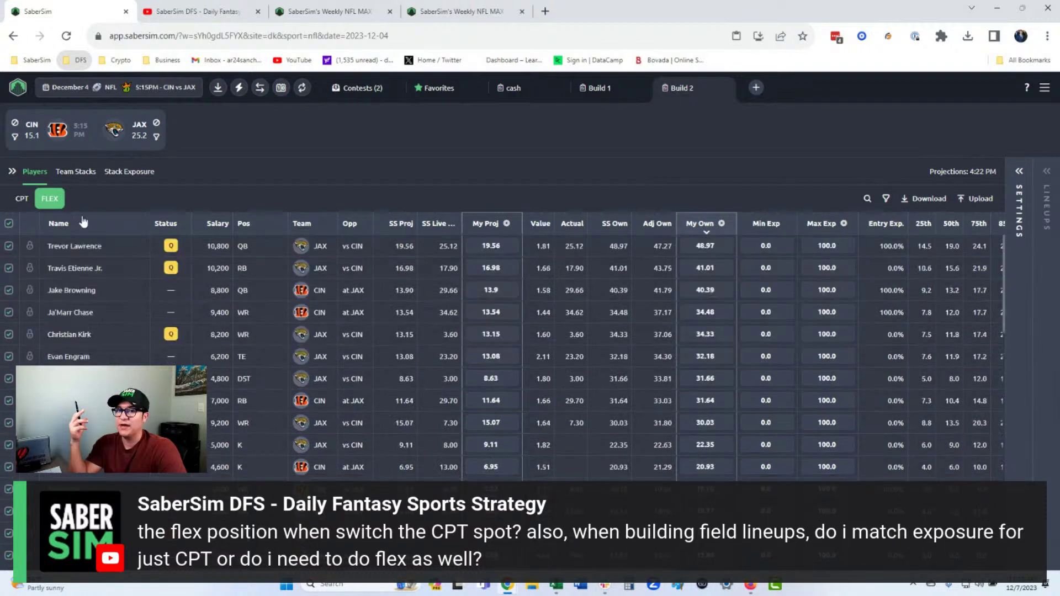
pyautogui.click(21, 199)
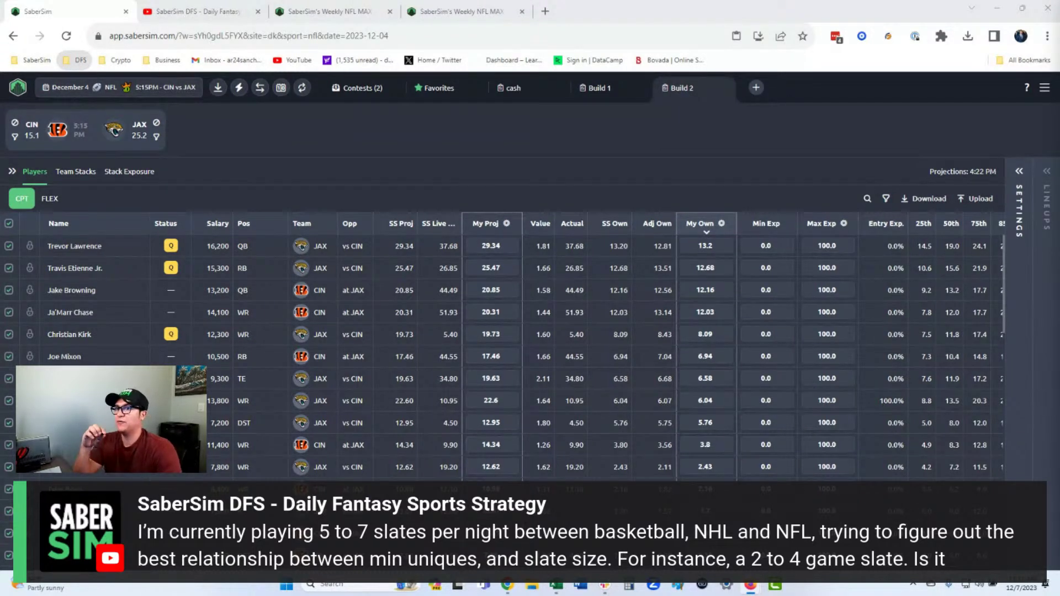
# Step: Open the two-game DraftKings NBA Main slate for December 4, 2023
pyautogui.click(175, 92)
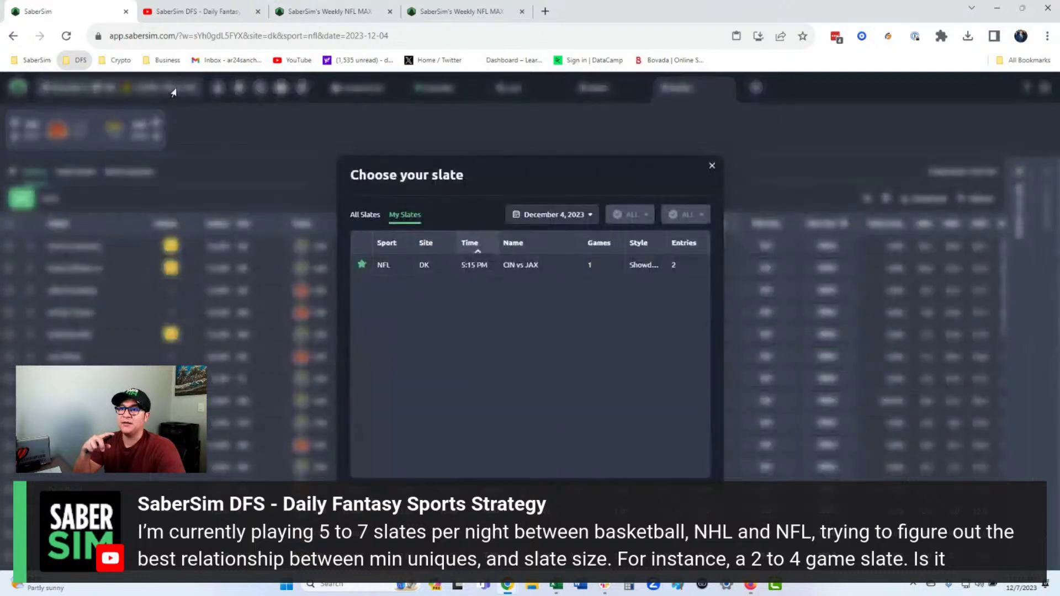
pyautogui.click(606, 221)
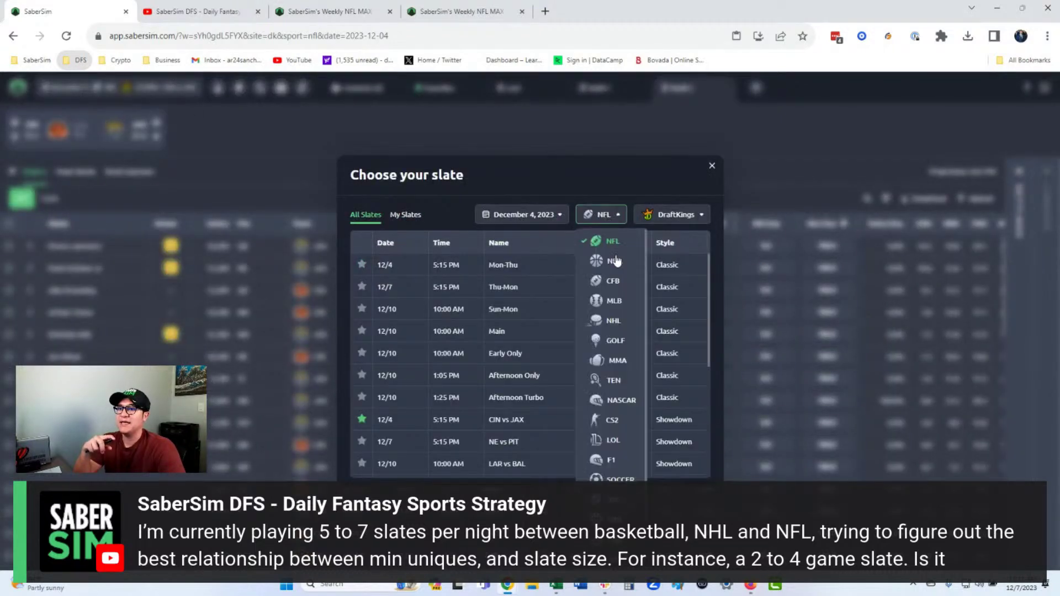
pyautogui.click(614, 265)
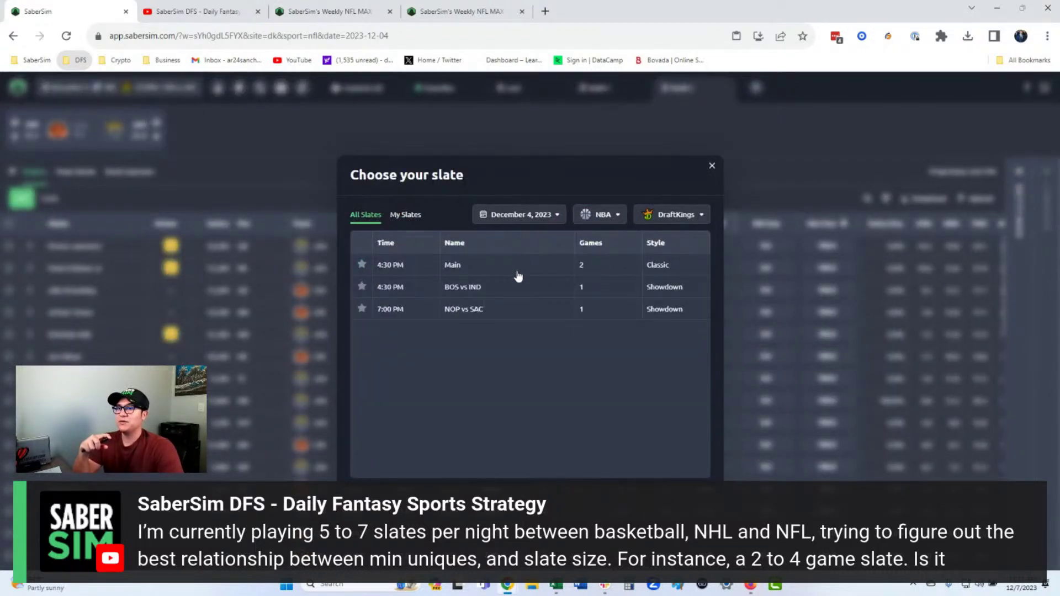
pyautogui.click(515, 271)
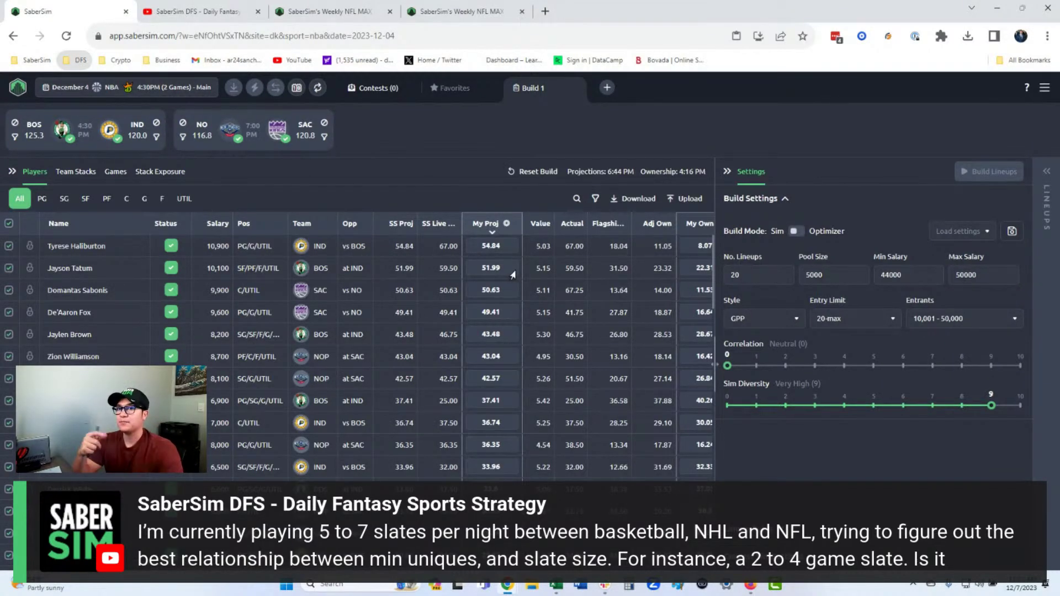
# Step: Open the two-game DraftKings NBA Main slate for December 7, 2023
pyautogui.click(178, 89)
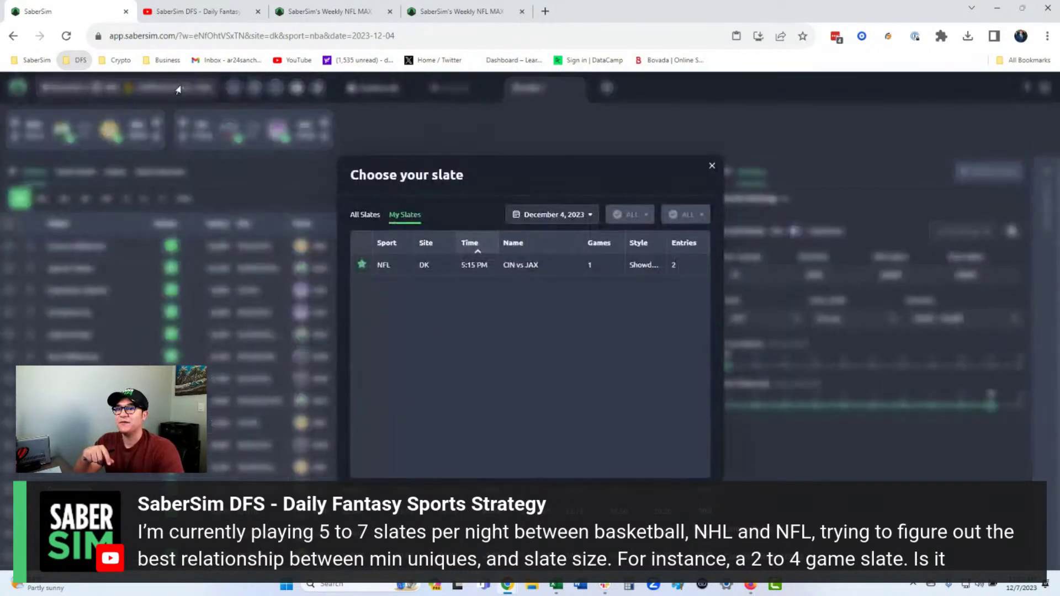
pyautogui.click(366, 216)
pyautogui.click(602, 216)
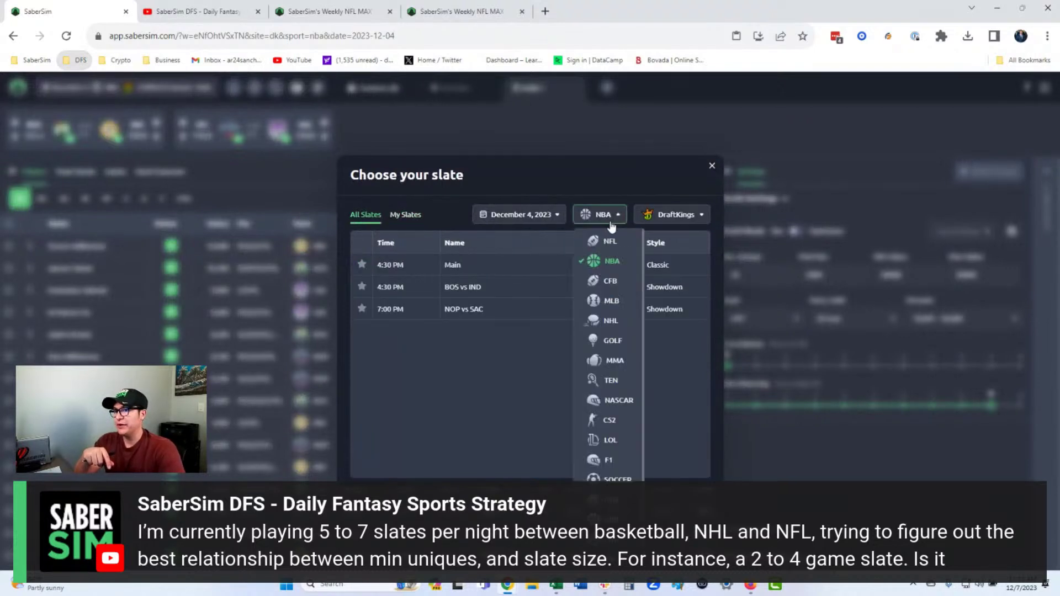
pyautogui.click(540, 218)
pyautogui.click(572, 314)
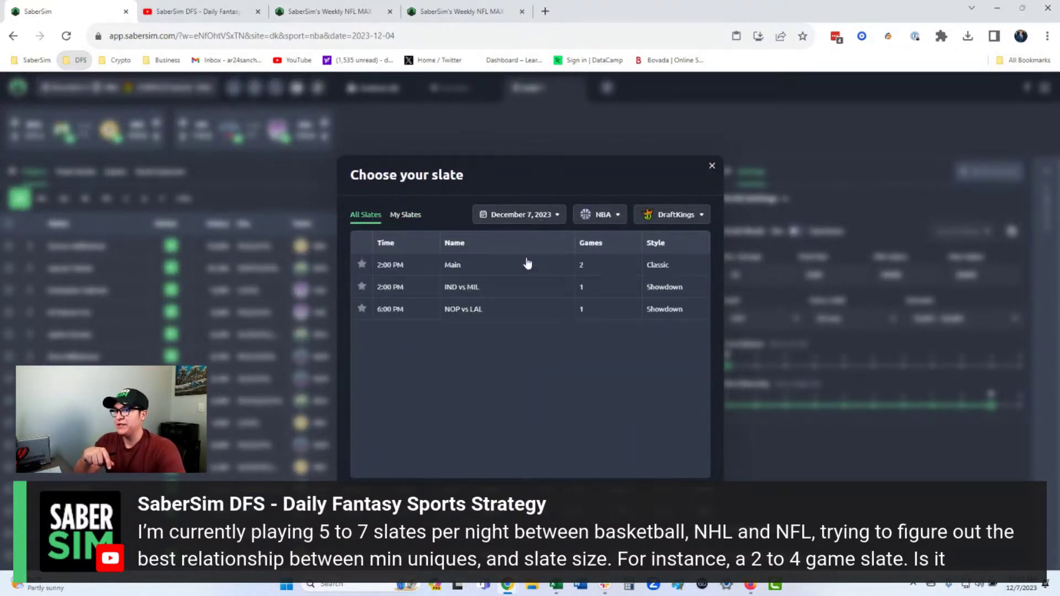
pyautogui.click(523, 263)
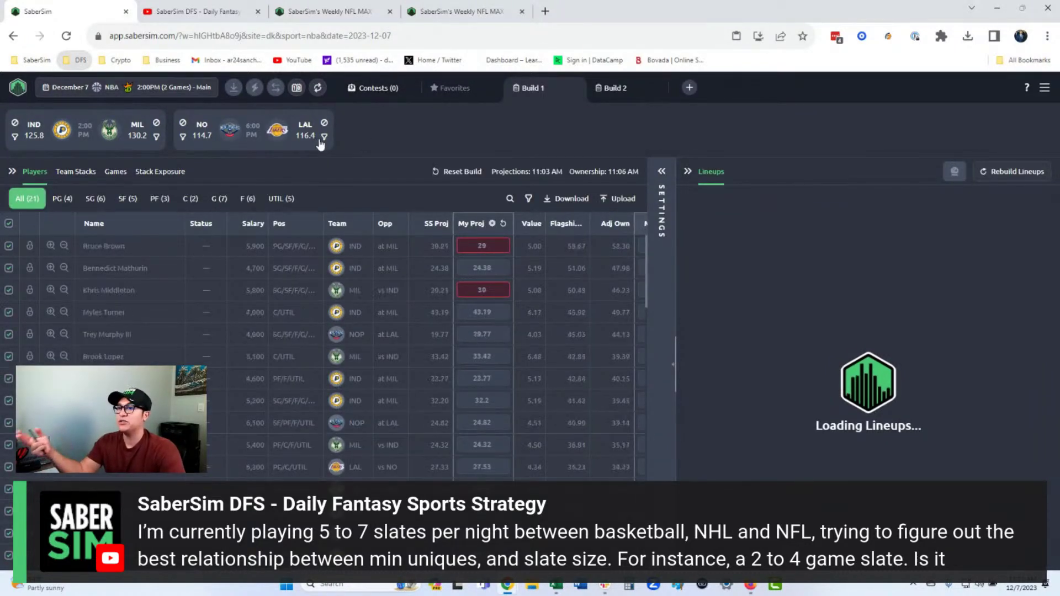
# Step: Remove all lineups held in the trash of Build 1
pyautogui.click(743, 211)
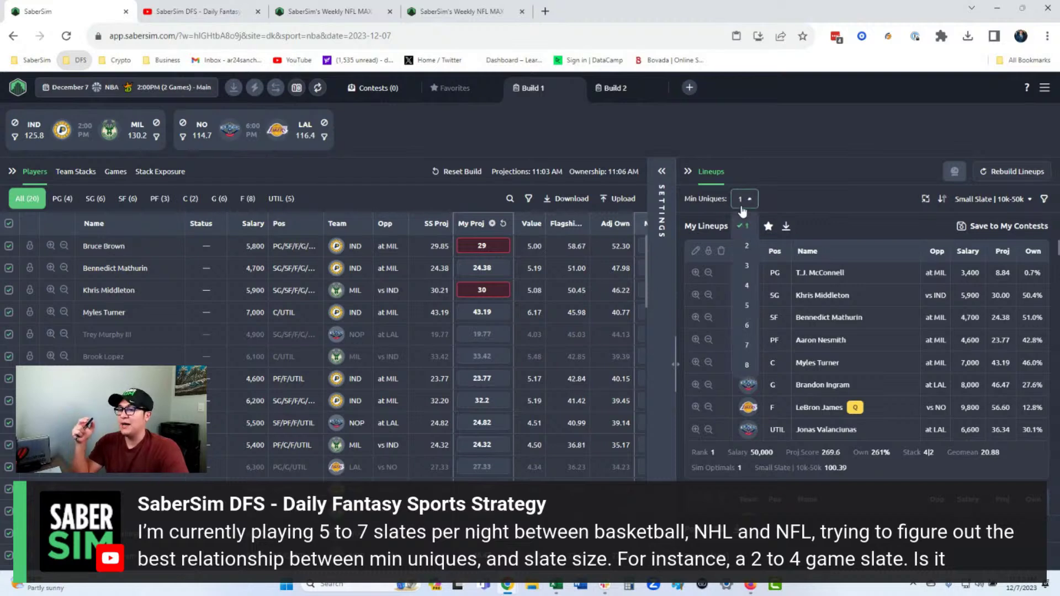
pyautogui.click(804, 204)
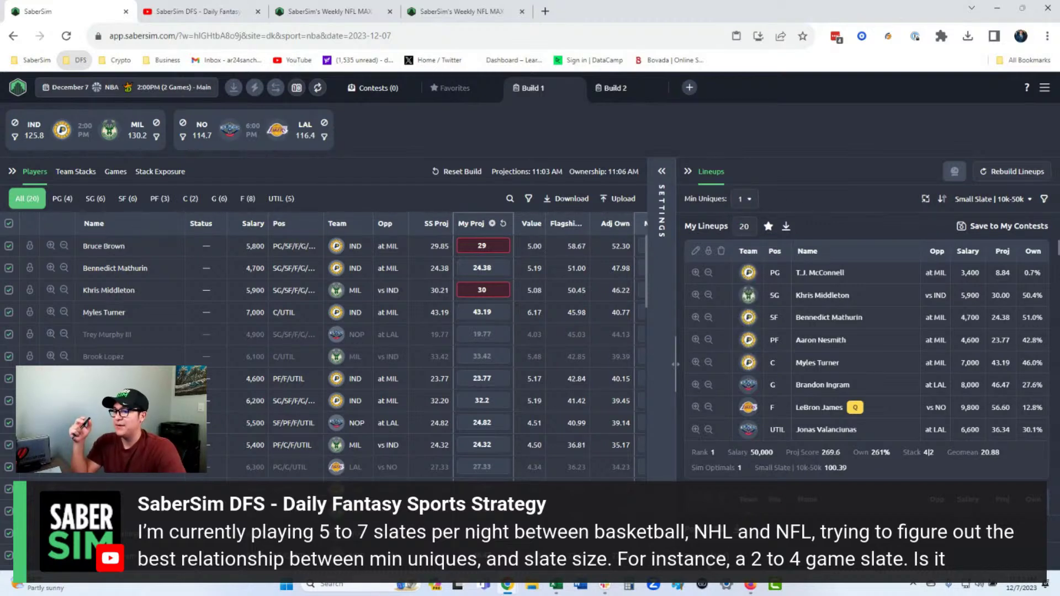
pyautogui.click(826, 253)
pyautogui.click(904, 200)
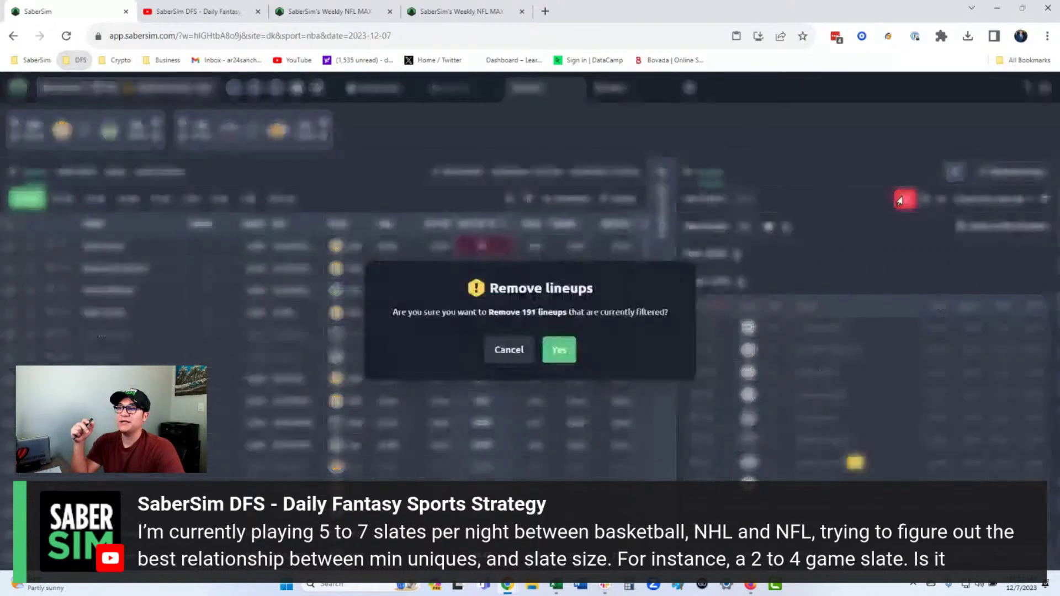
pyautogui.click(558, 349)
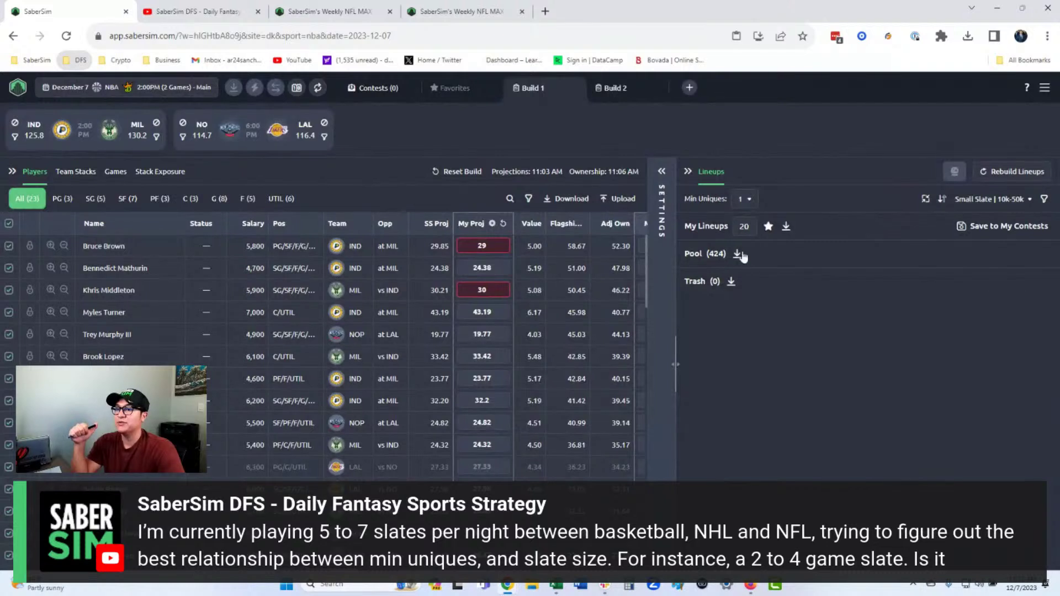
# Step: Try Min Uniques of 6 and 5 on My Lineups, and settle on 4
pyautogui.click(710, 226)
pyautogui.click(745, 200)
pyautogui.click(748, 325)
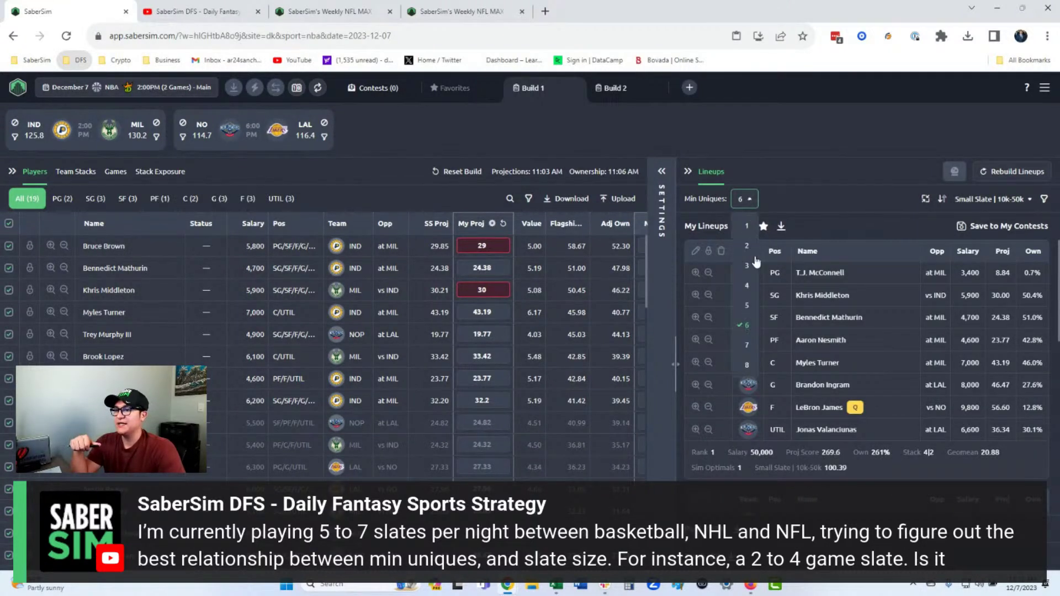
pyautogui.click(748, 305)
pyautogui.click(746, 199)
pyautogui.click(741, 285)
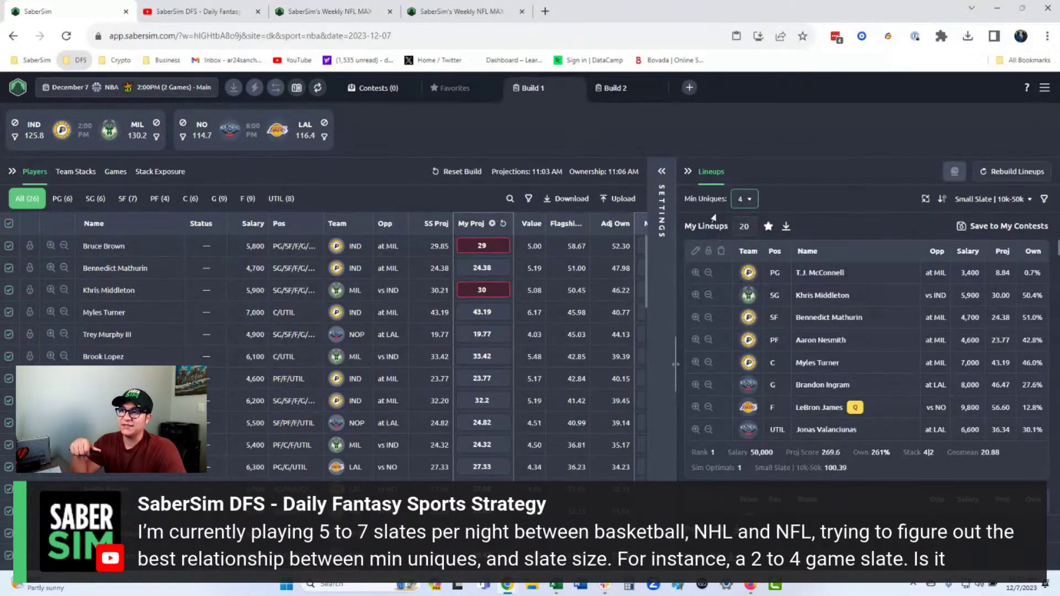
# Step: Switch to the 11-game DraftKings NBA Main slate for December 6, 2023
pyautogui.click(188, 92)
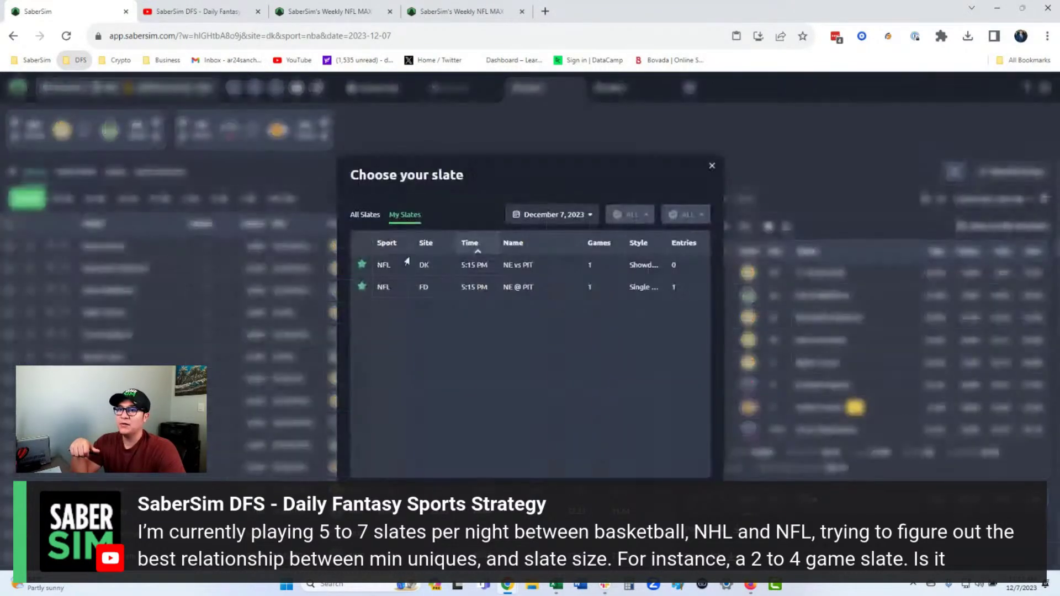
pyautogui.click(366, 217)
pyautogui.click(529, 216)
pyautogui.click(549, 316)
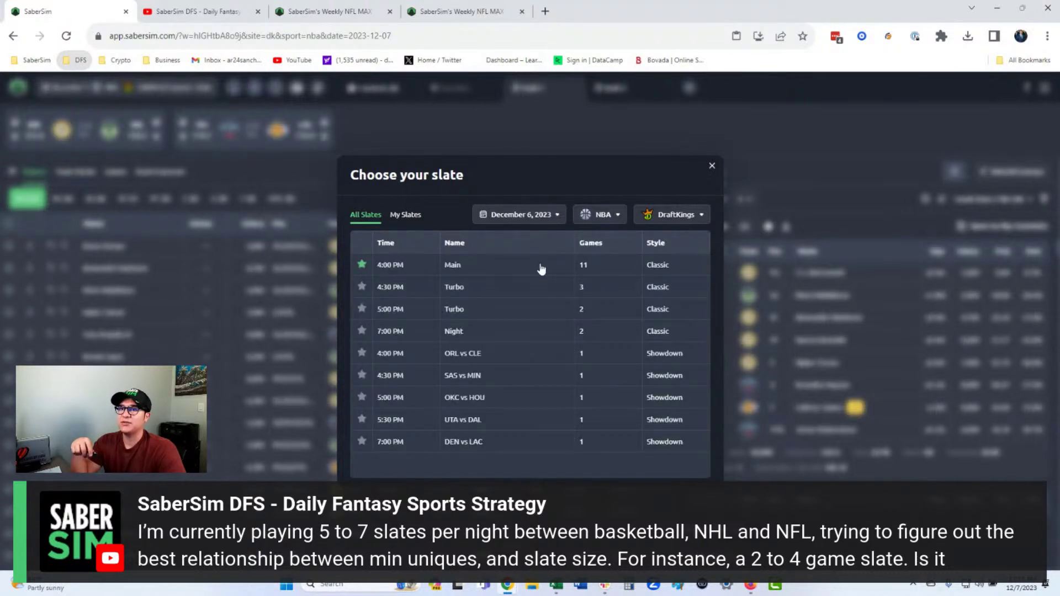
pyautogui.click(541, 269)
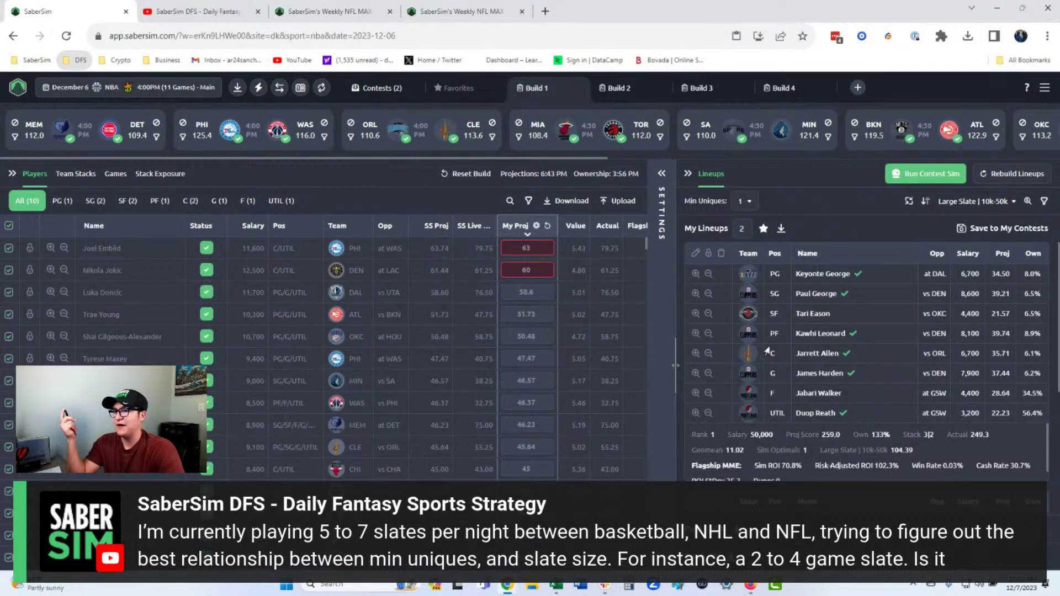
# Step: Set the My Lineups count to 20, try Min Uniques at 4, and raise it to 5
pyautogui.click(742, 228)
pyautogui.write('0')
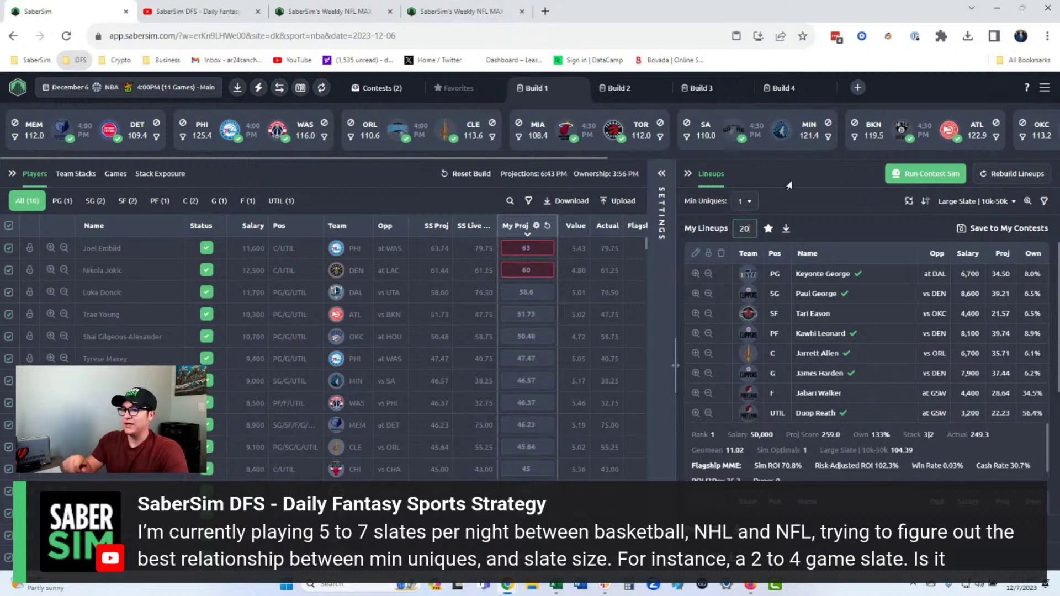
pyautogui.click(752, 202)
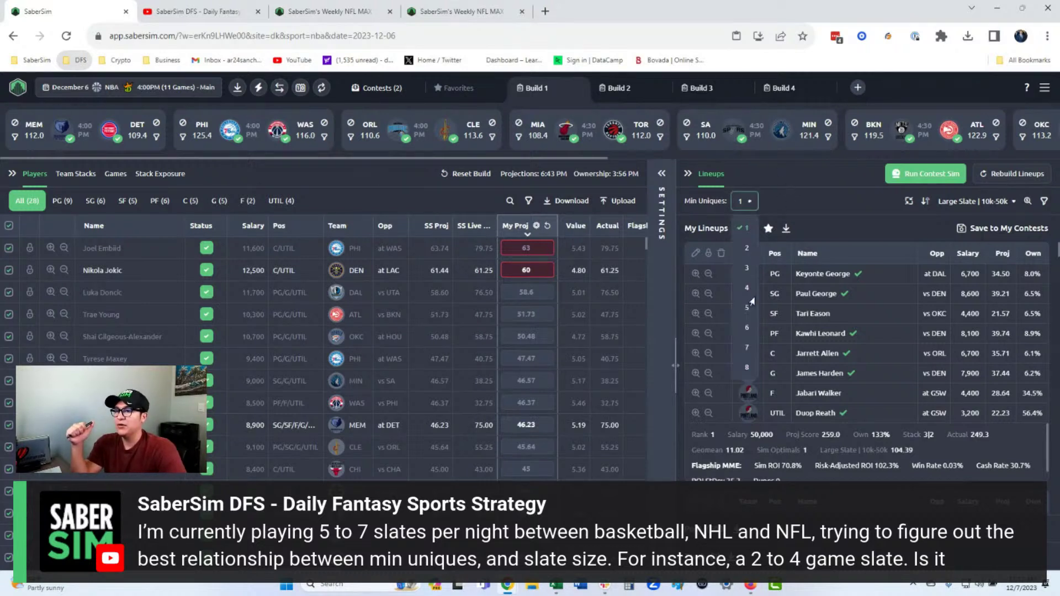
pyautogui.click(748, 288)
pyautogui.click(747, 308)
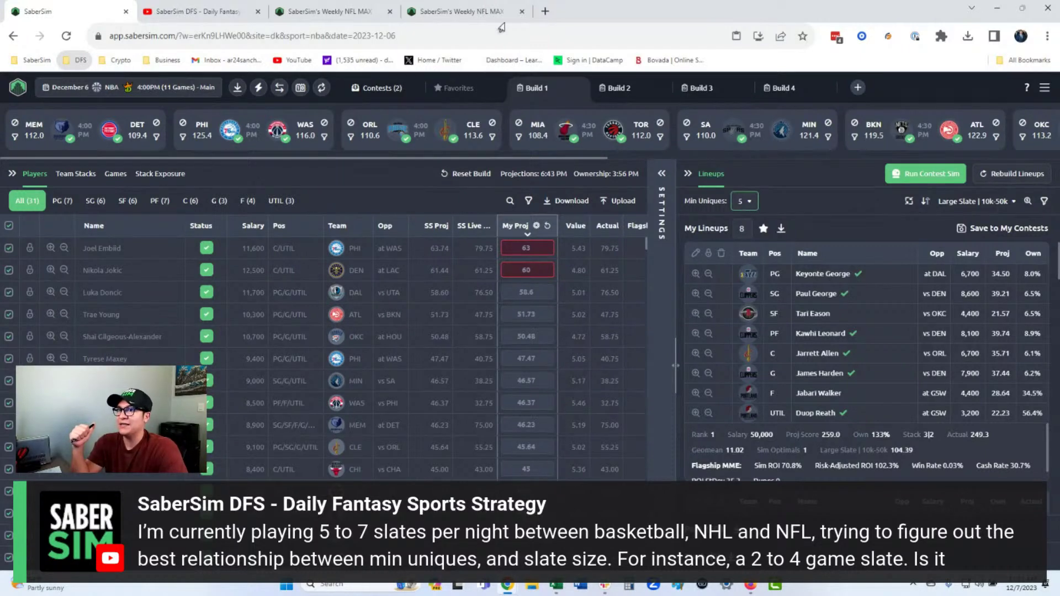
pyautogui.click(178, 90)
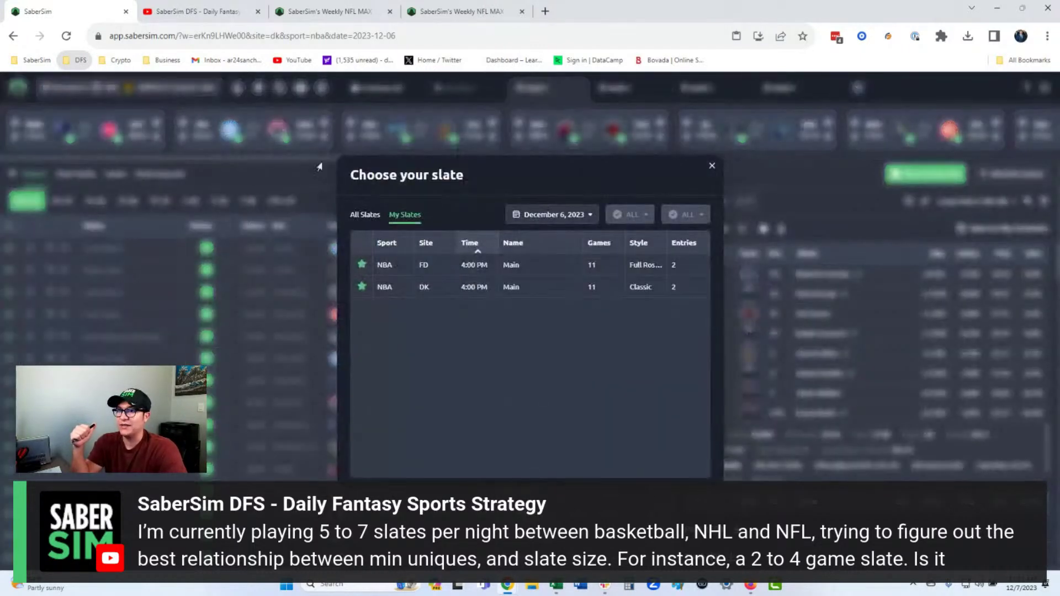
pyautogui.click(376, 215)
pyautogui.click(605, 217)
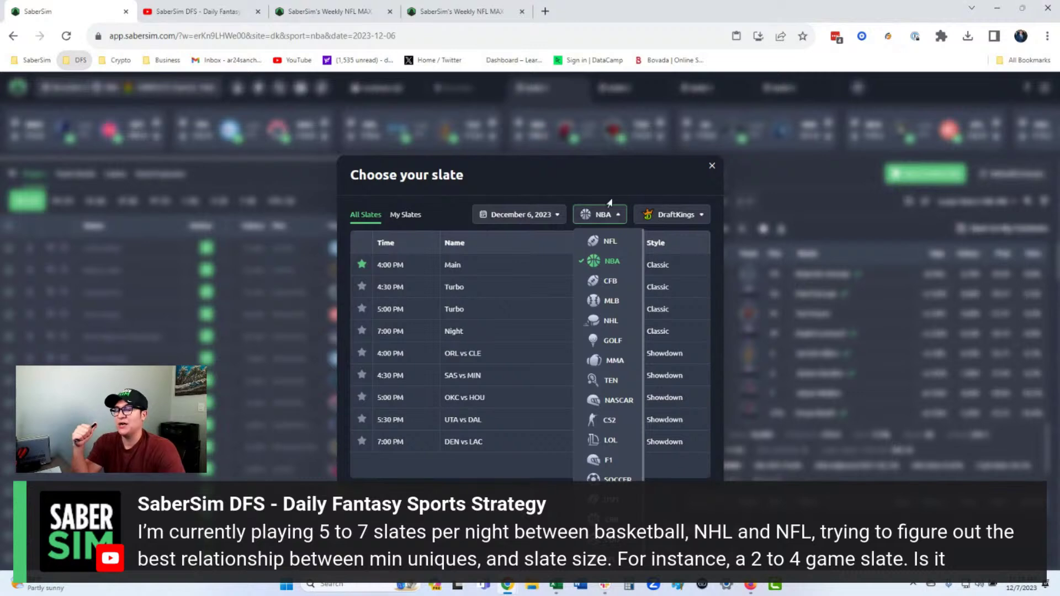
pyautogui.click(712, 167)
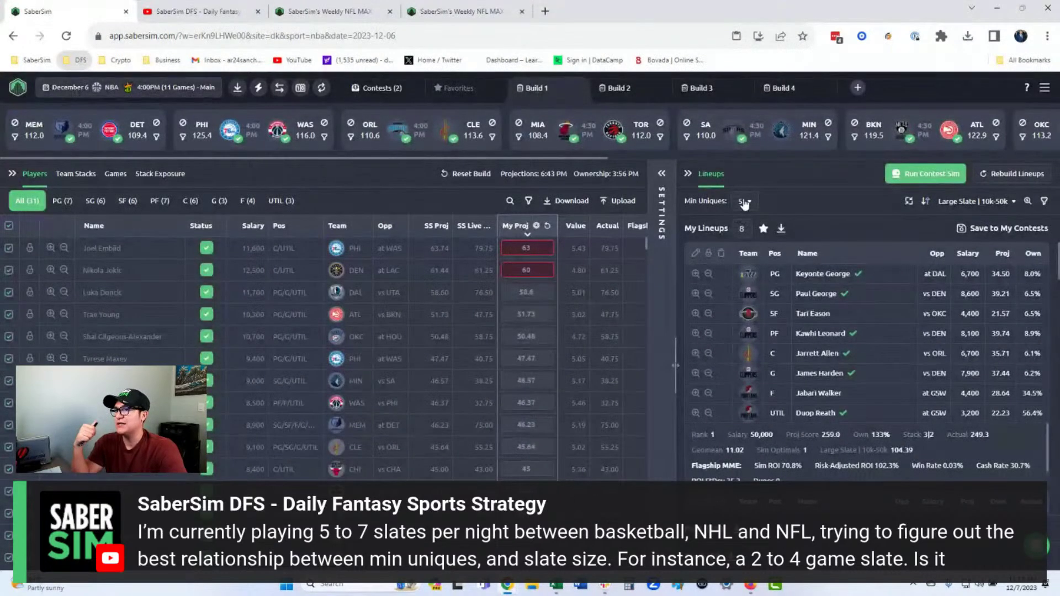
# Step: Return to the two-game DraftKings NBA Main slate for December 7, 2023
pyautogui.click(166, 90)
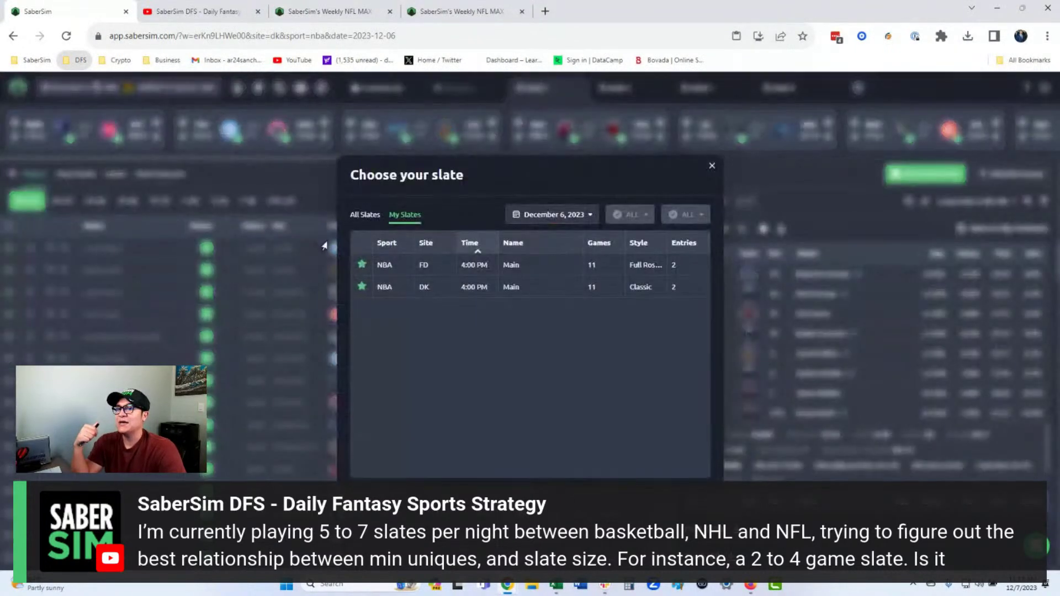
pyautogui.click(367, 215)
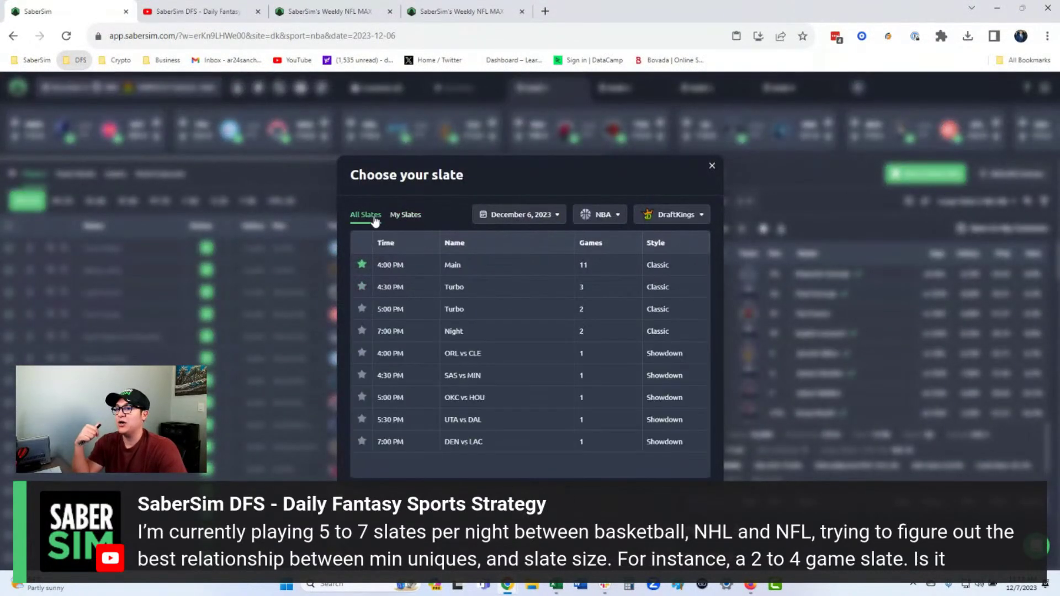
pyautogui.click(541, 216)
pyautogui.click(577, 316)
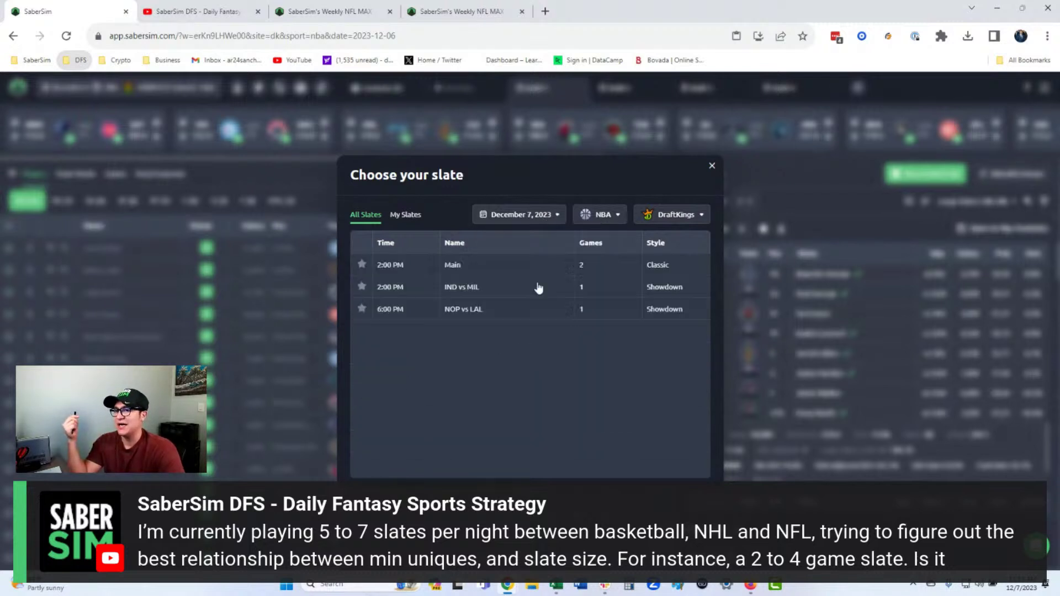
pyautogui.click(514, 267)
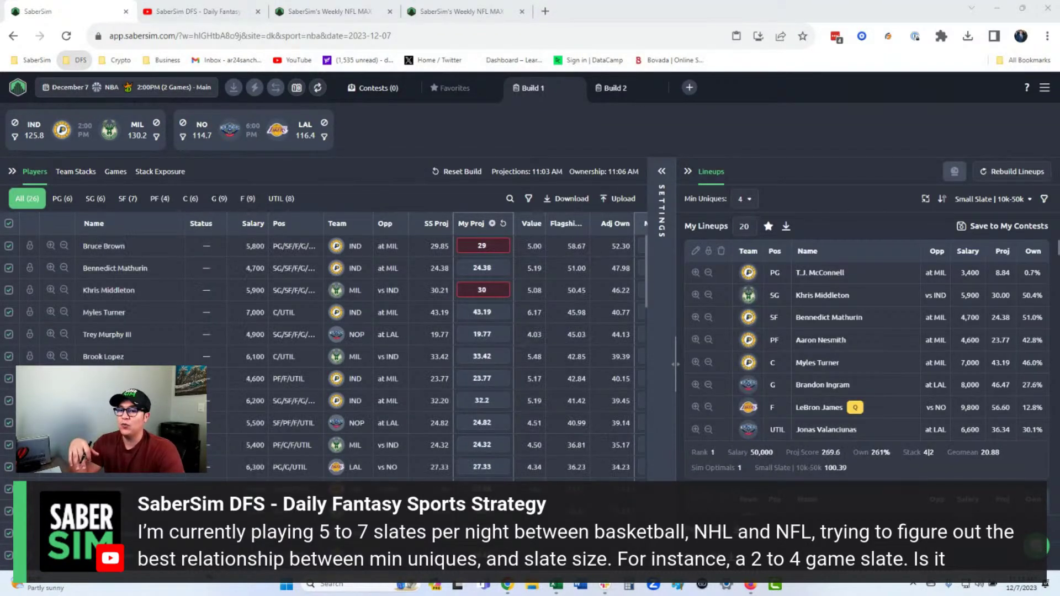
# Step: Sort the players by Exposure in descending order and filter the lineups to those containing Myles Turner
pyautogui.hscroll(6, 469, 221)
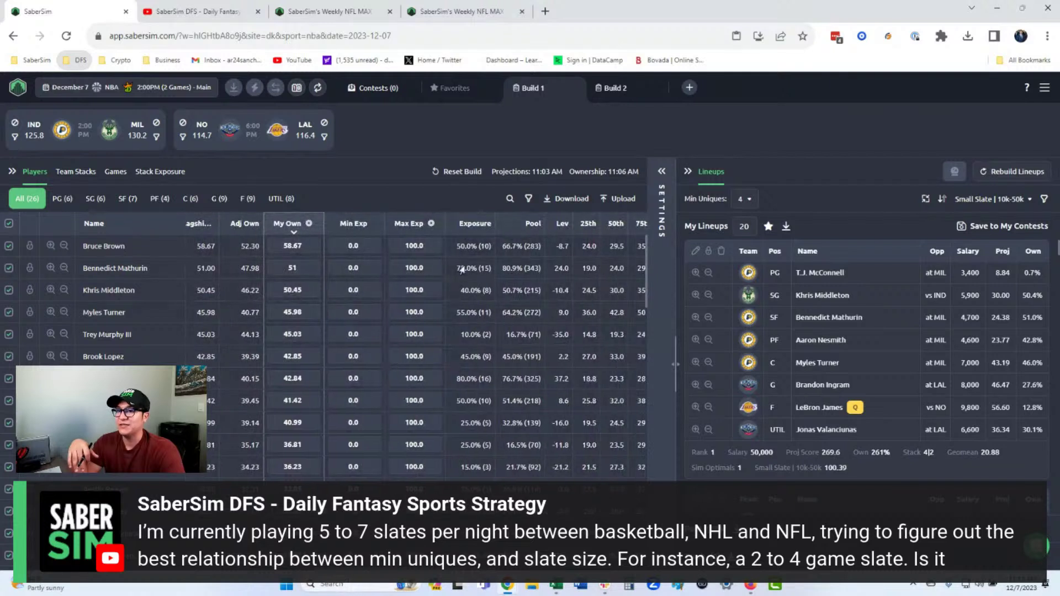
pyautogui.click(465, 226)
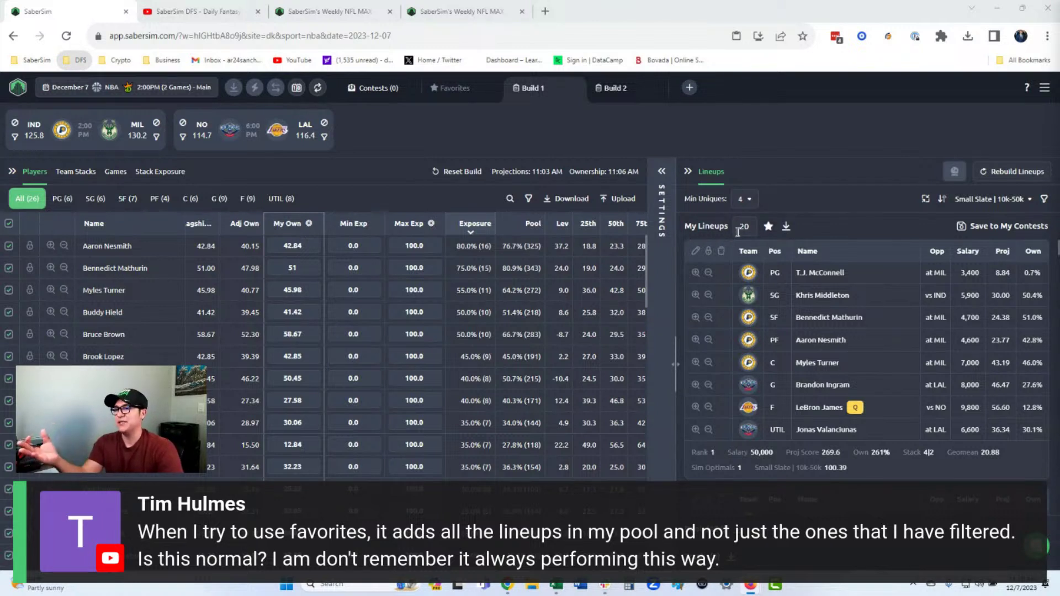
pyautogui.click(50, 289)
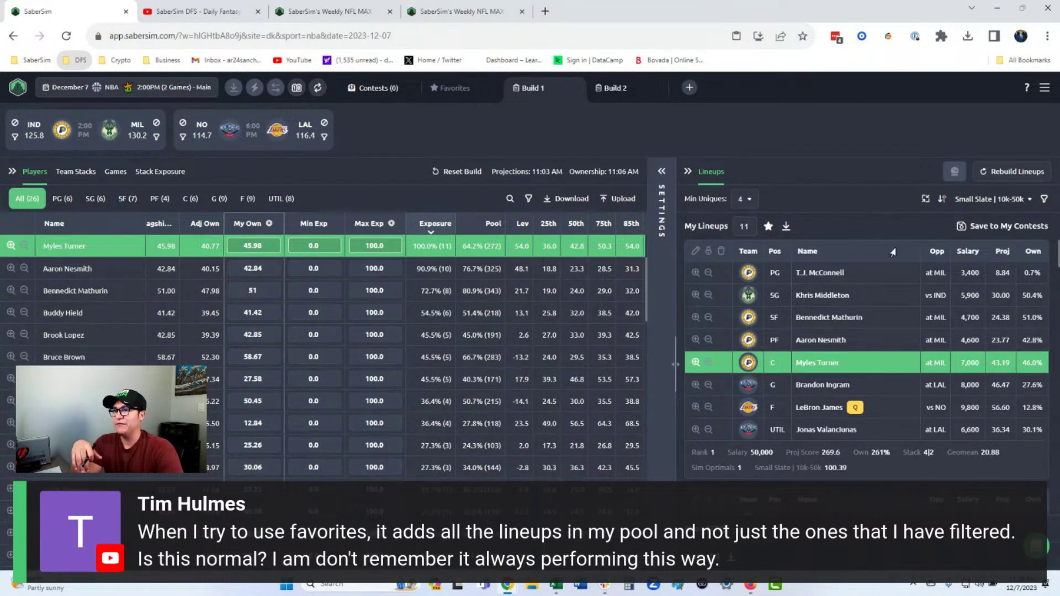
# Step: Add the lineups filtered to Myles Turner to Favorites and look through them
pyautogui.click(769, 226)
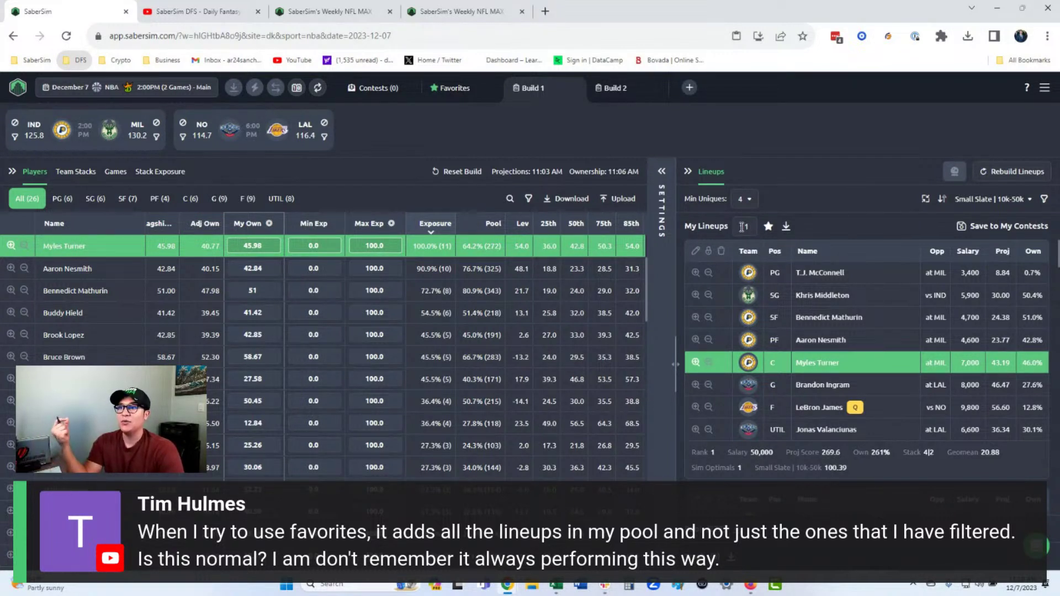
pyautogui.scroll(-3, 708, 335)
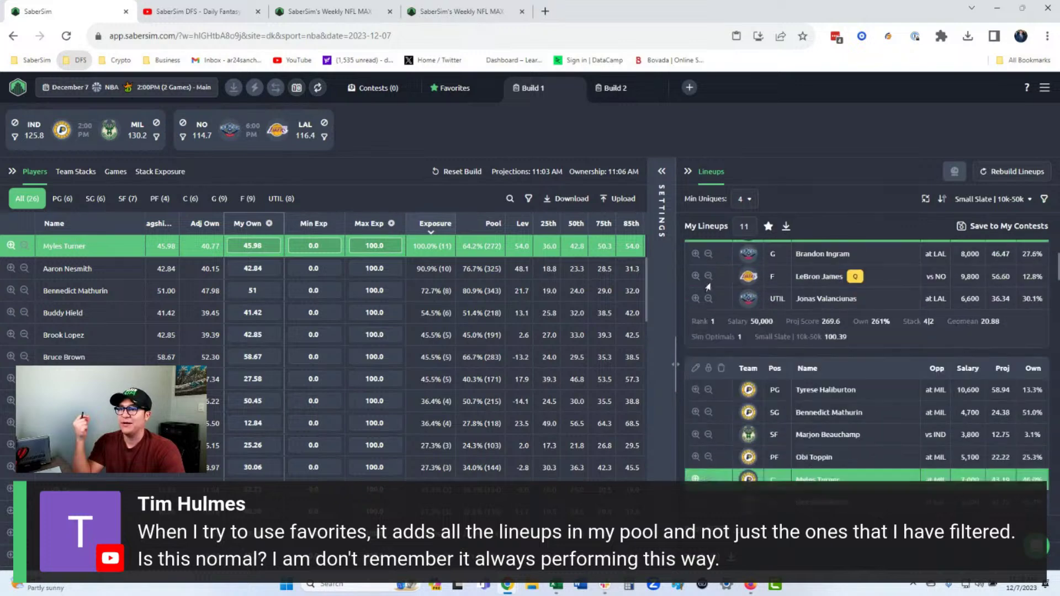
pyautogui.scroll(-10, 708, 334)
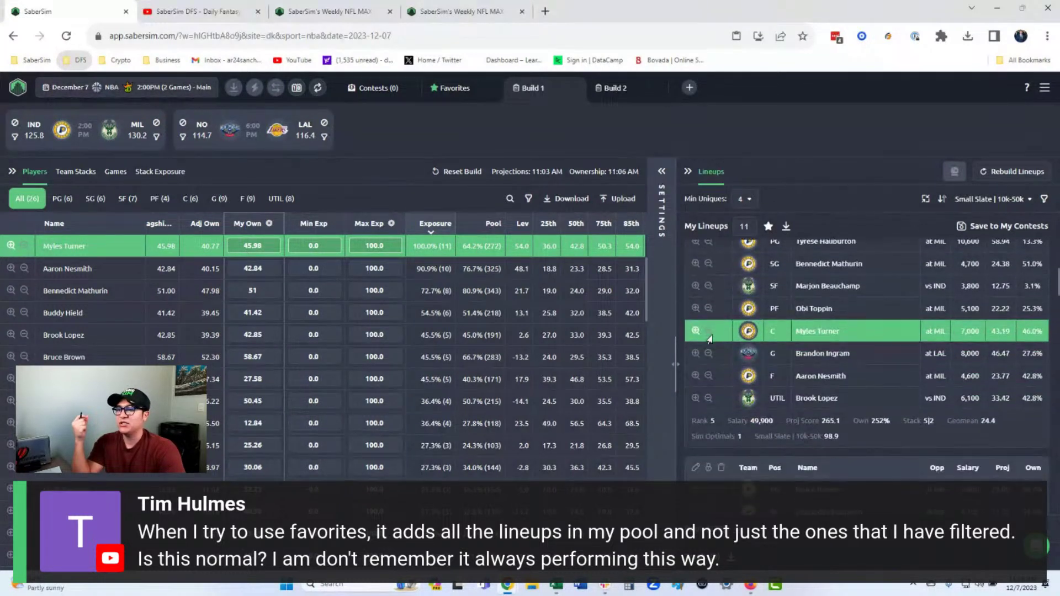
pyautogui.scroll(-10, 711, 328)
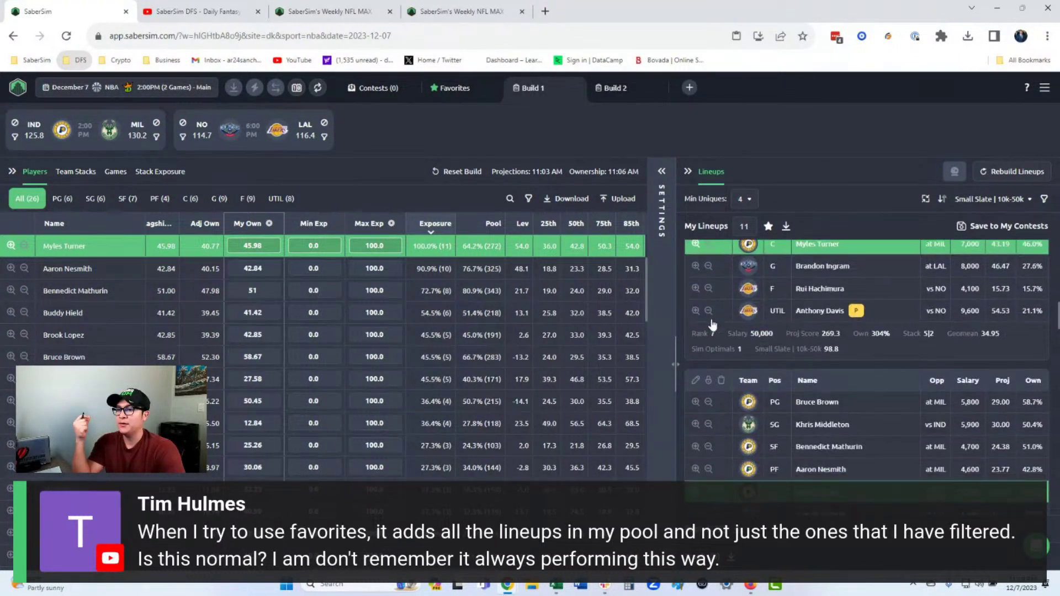
pyautogui.scroll(-10, 708, 329)
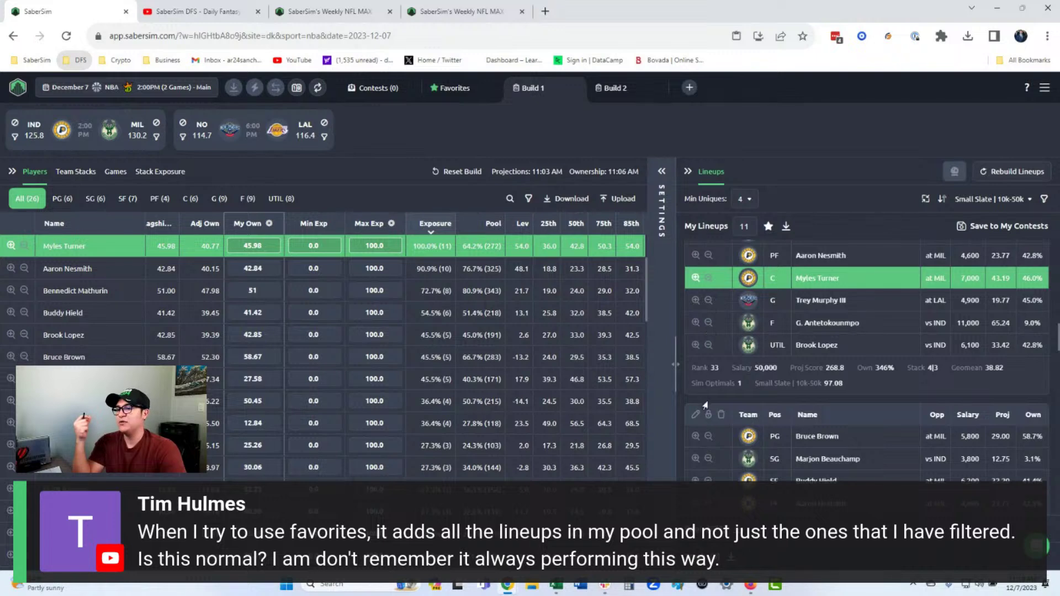
pyautogui.scroll(15, 709, 330)
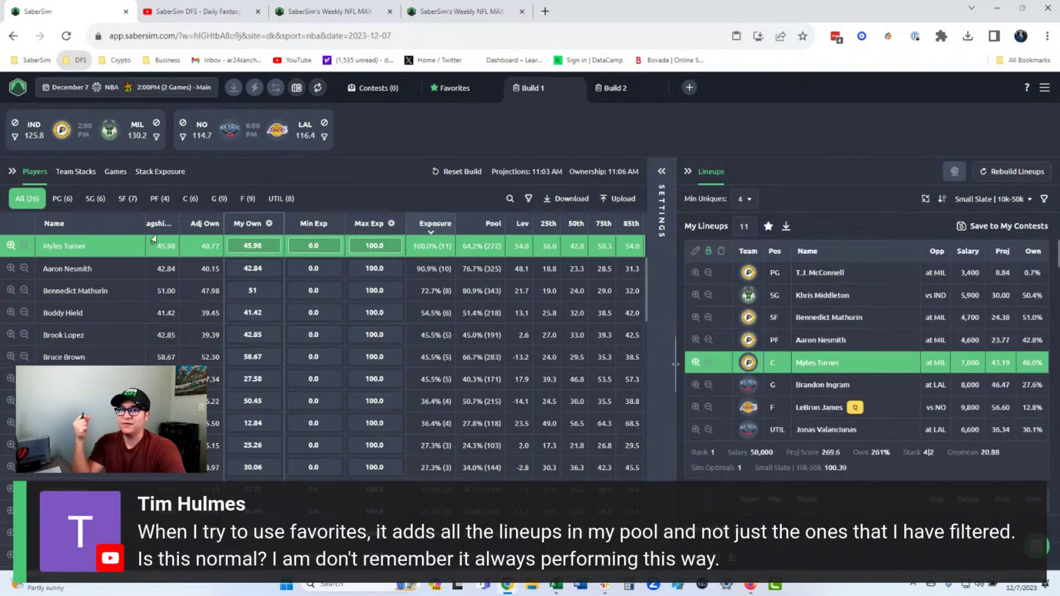
# Step: Remove the Myles Turner lineup filter and set the My Lineups count to 5
pyautogui.click(10, 246)
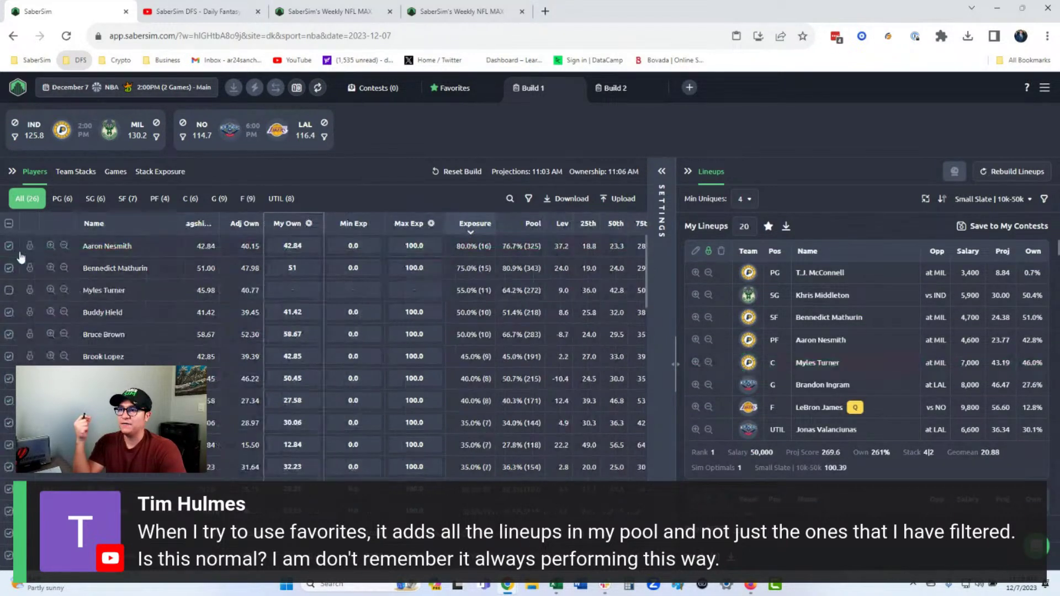
pyautogui.doubleClick(744, 226)
pyautogui.write('5')
pyautogui.press('Return')
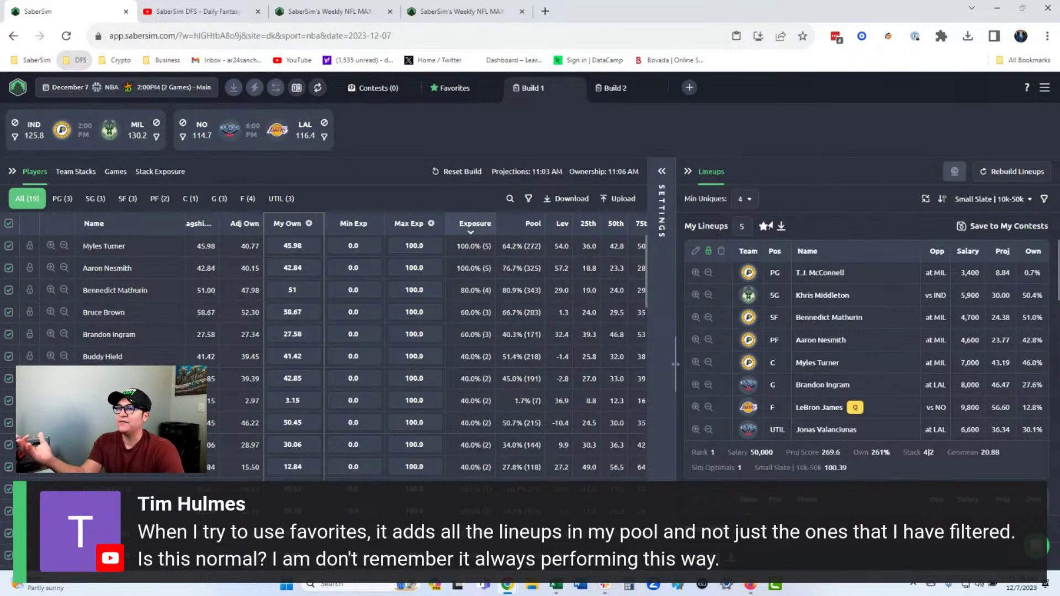
pyautogui.scroll(-15, 731, 349)
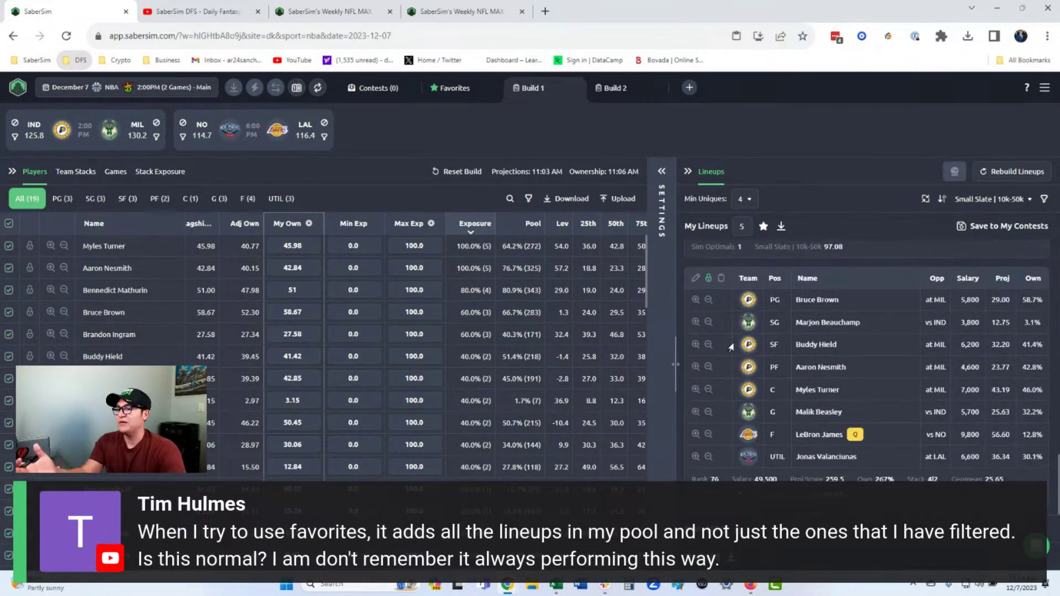
pyautogui.scroll(15, 731, 348)
# Step: View the Favorites with their saved lineups shown beside the player exposures
pyautogui.click(468, 91)
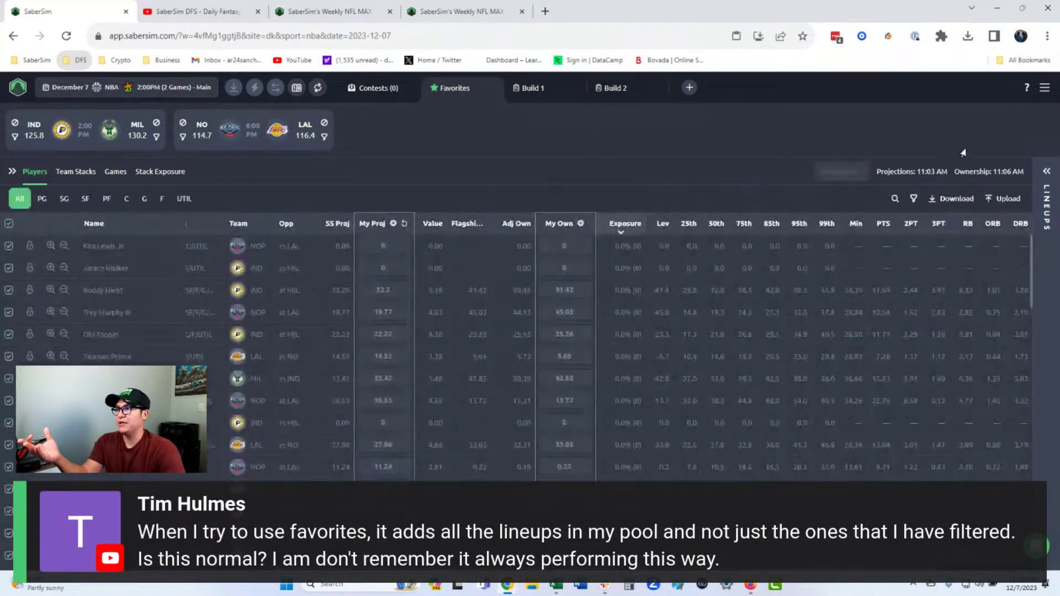
pyautogui.rightClick(1040, 174)
pyautogui.click(1042, 174)
pyautogui.click(1043, 173)
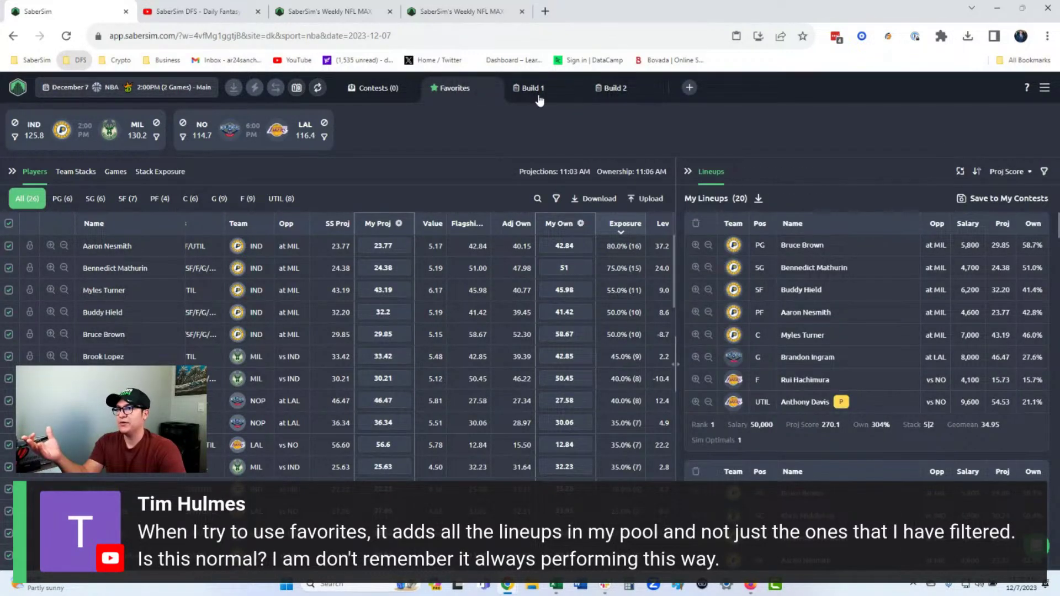
# Step: From Build 1, clear all of the slate's Favorites and add the build's 5 current lineups to Favorites
pyautogui.click(627, 94)
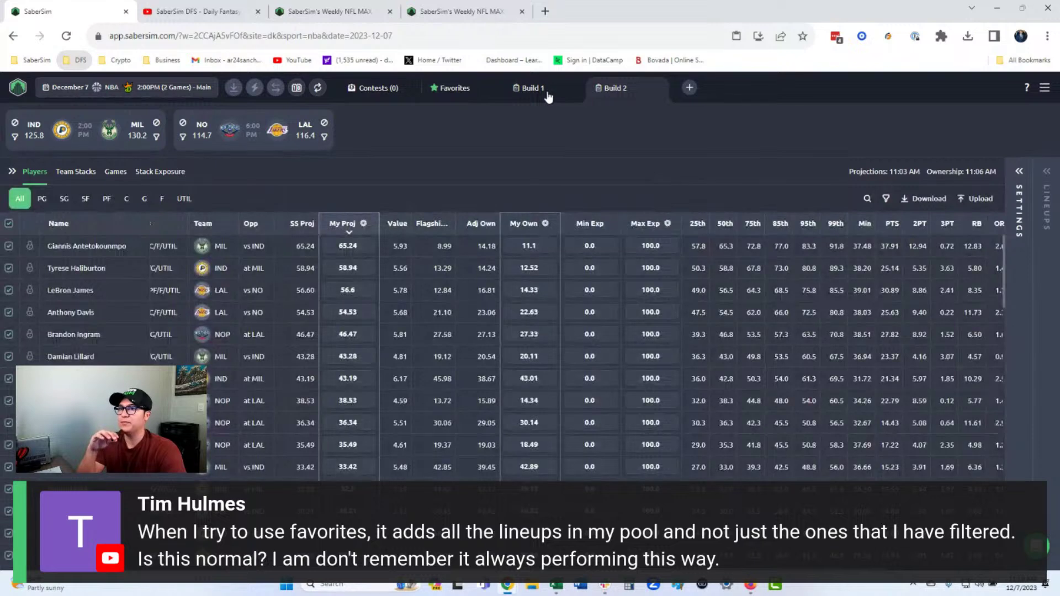
pyautogui.click(547, 97)
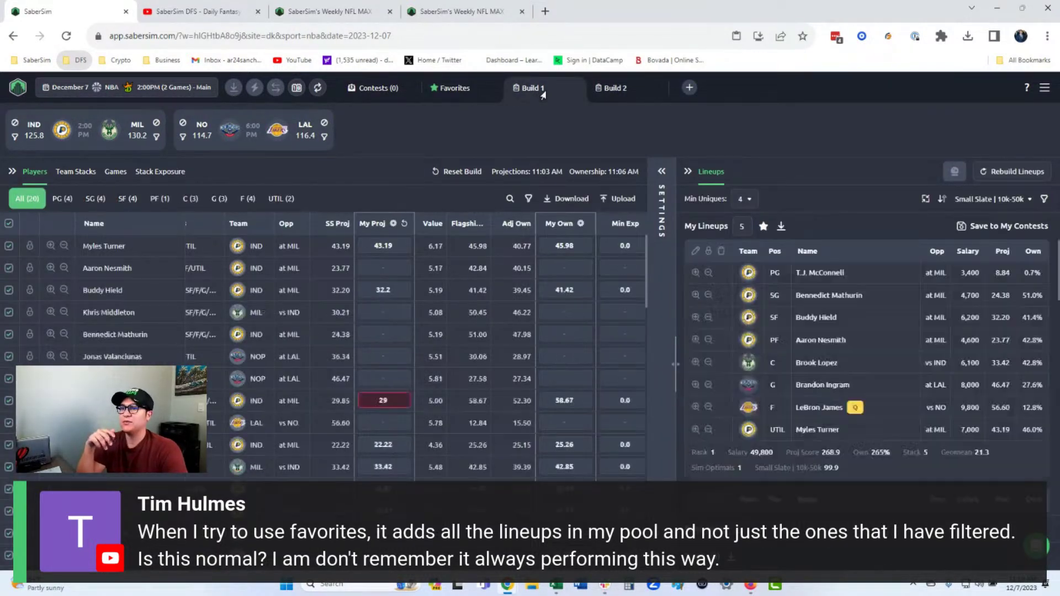
pyautogui.moveTo(443, 88)
pyautogui.click(472, 105)
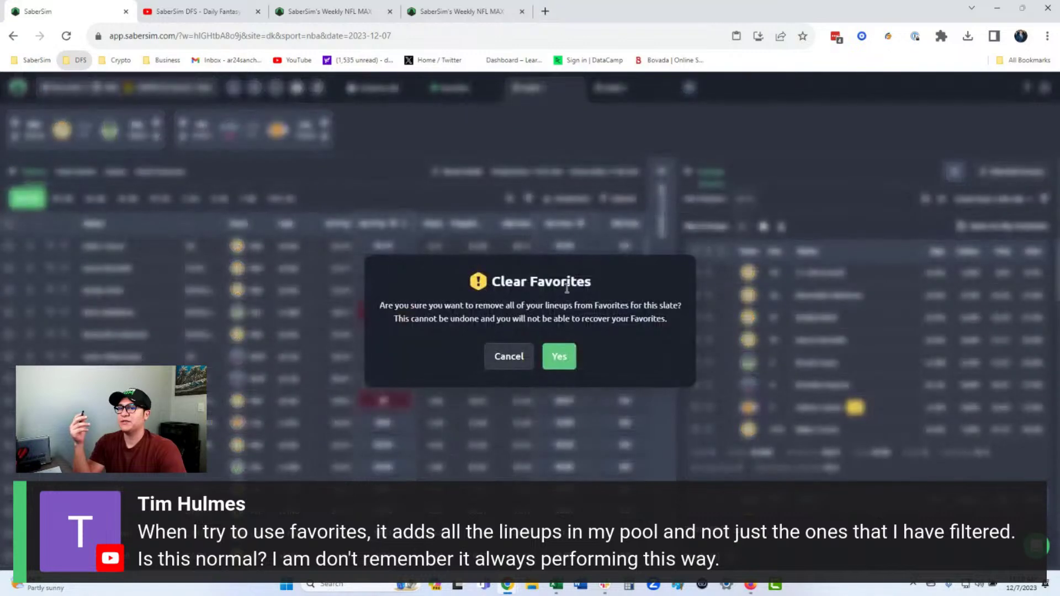
pyautogui.click(561, 362)
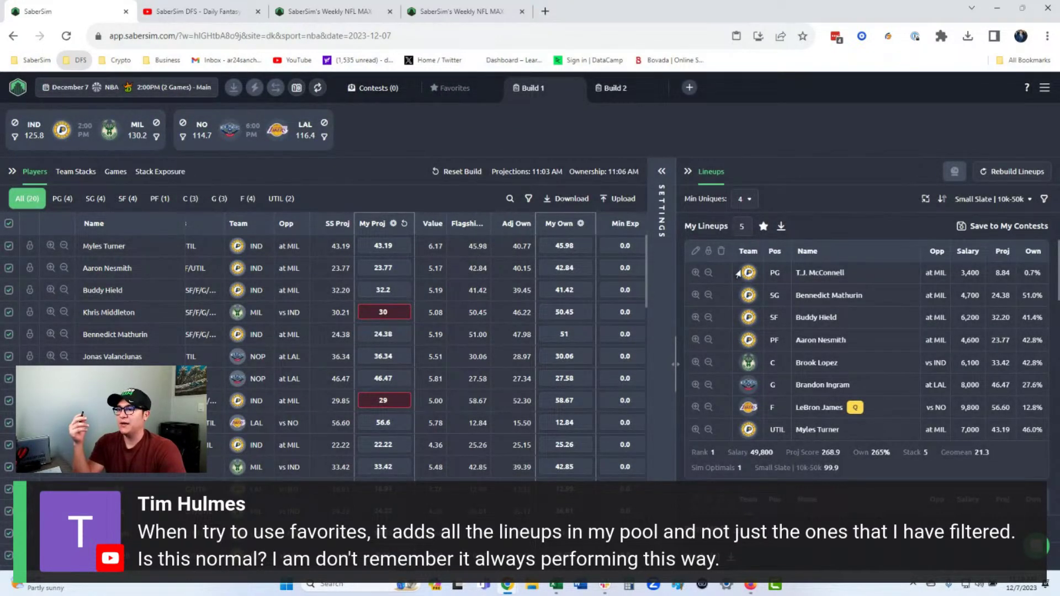
pyautogui.click(770, 229)
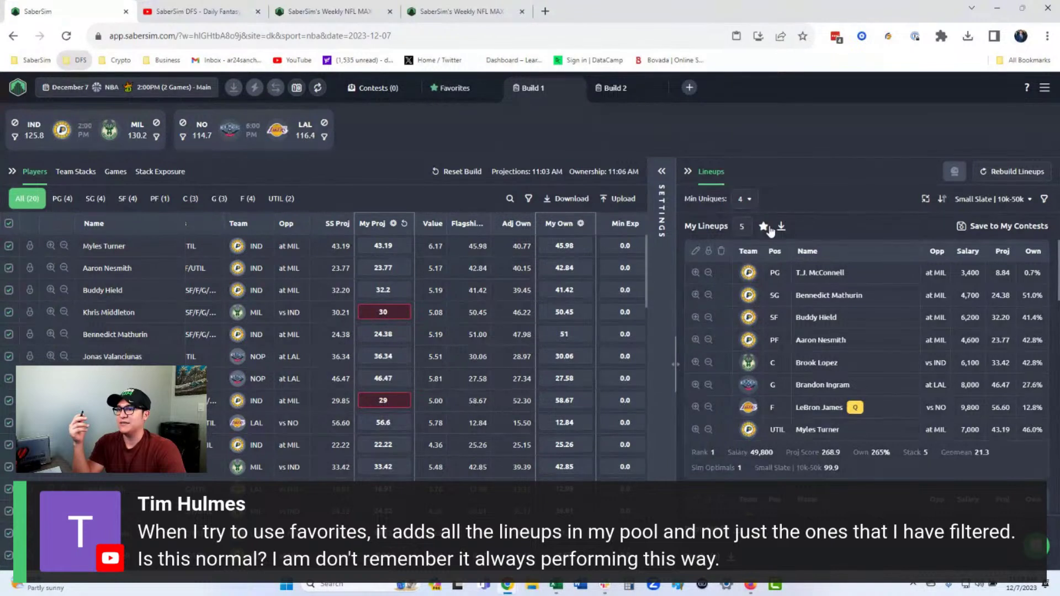